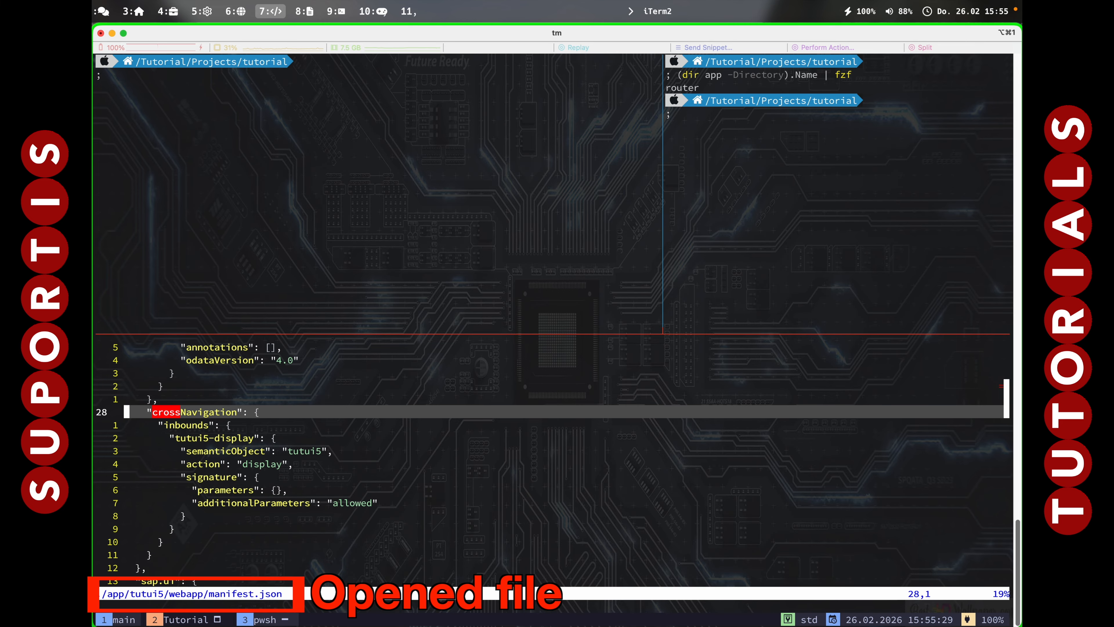
# Quit tutui5's manifest.json and rerun the vim/fzf command to list the app folders.
pyautogui.write(':q')
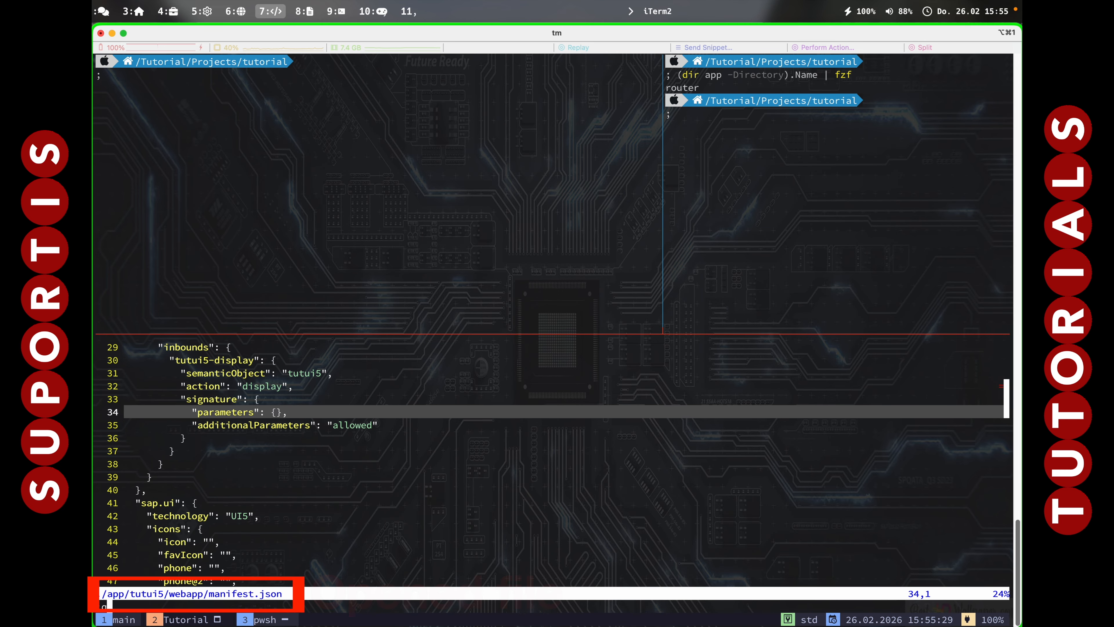
pyautogui.press('Return')
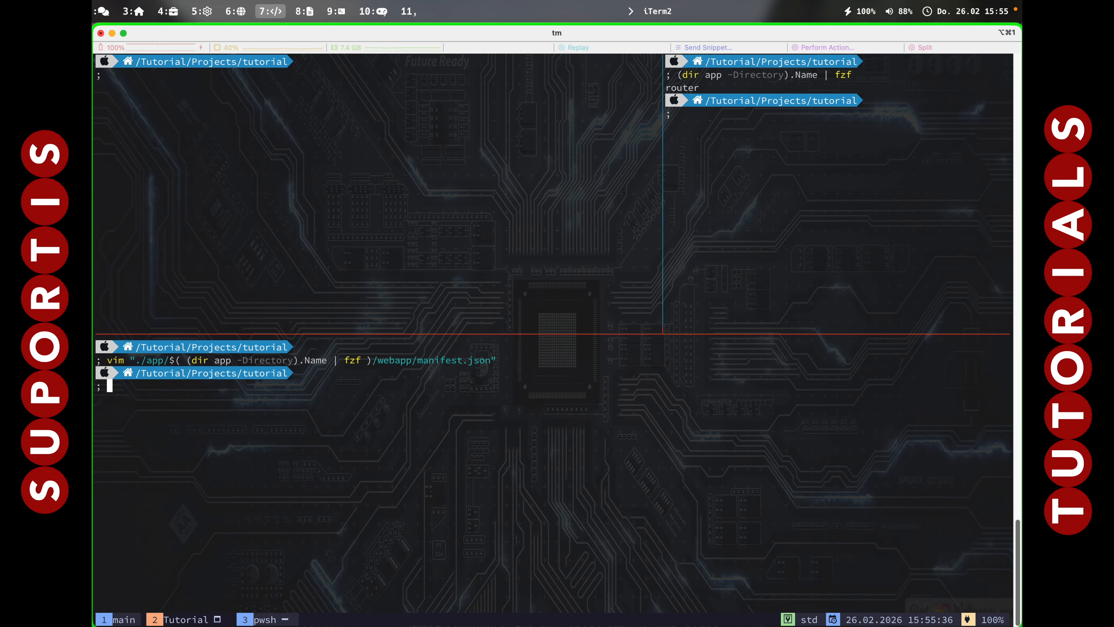
pyautogui.press('Up')
pyautogui.press('Return')
pyautogui.press('Down')
pyautogui.press('Down')
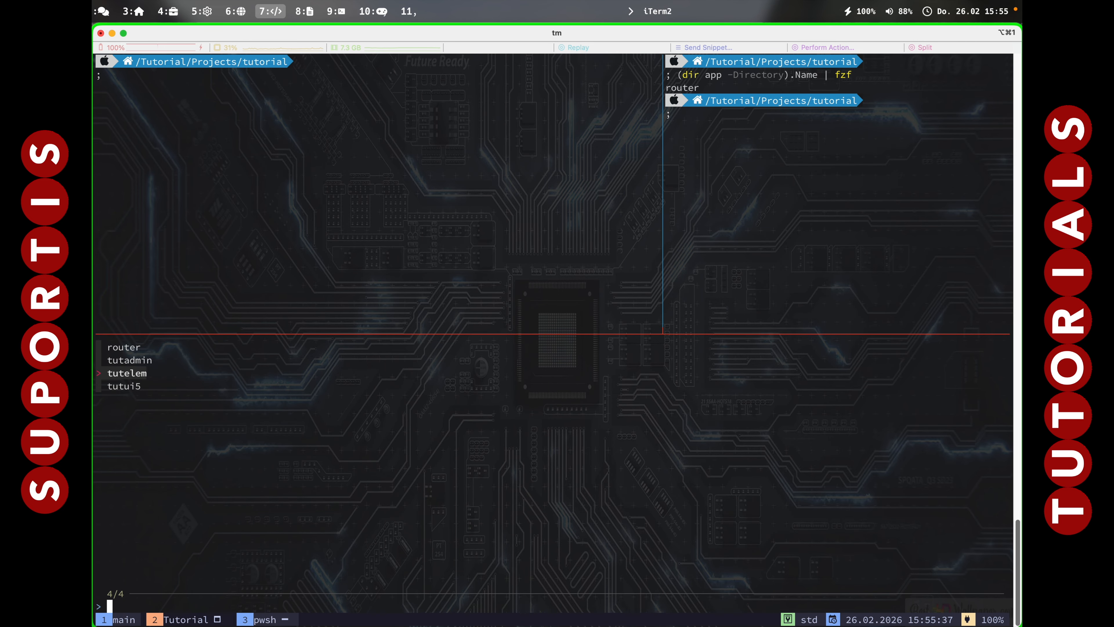
# Open tutelem's manifest.json and yank its crossNavigation block, lines 28 to 37.
pyautogui.press('Return')
pyautogui.press('j')
pyautogui.press('j')
pyautogui.press('j')
pyautogui.press('j')
pyautogui.press('j')
pyautogui.press('j')
pyautogui.press('j')
pyautogui.press('j')
pyautogui.press('j')
pyautogui.press('j')
pyautogui.press('j')
pyautogui.press('j')
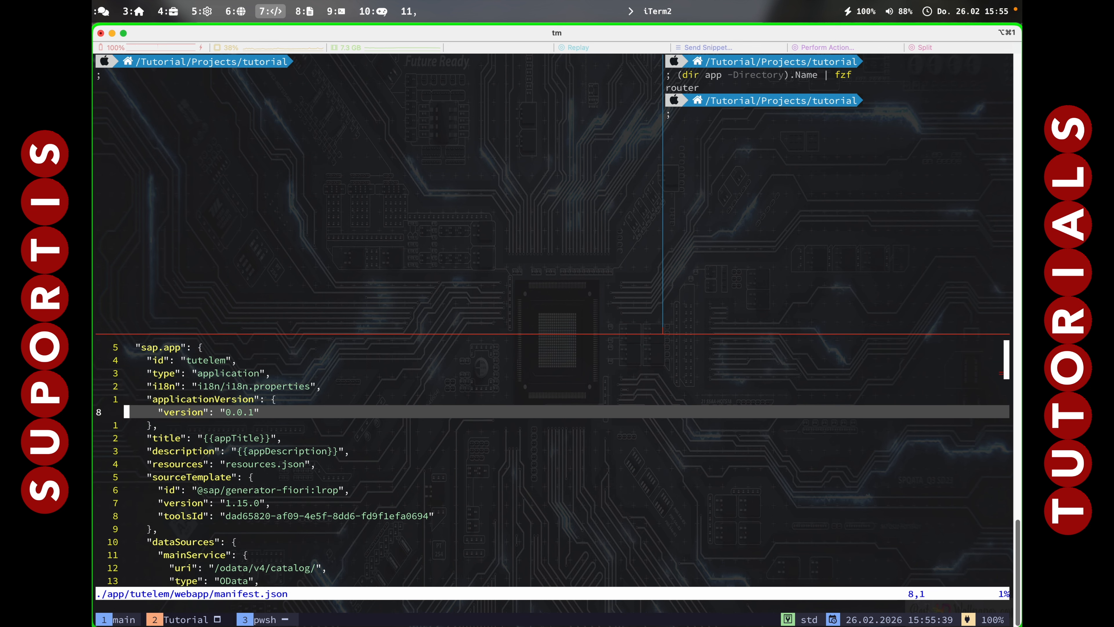
pyautogui.press('j')
pyautogui.press('j')
pyautogui.press('j')
pyautogui.press('j')
pyautogui.press('j')
pyautogui.press('j')
pyautogui.press('j')
pyautogui.press('j')
pyautogui.press('j')
pyautogui.press('j')
pyautogui.press('j')
pyautogui.press('j')
pyautogui.press('j')
pyautogui.press('j')
pyautogui.press('j')
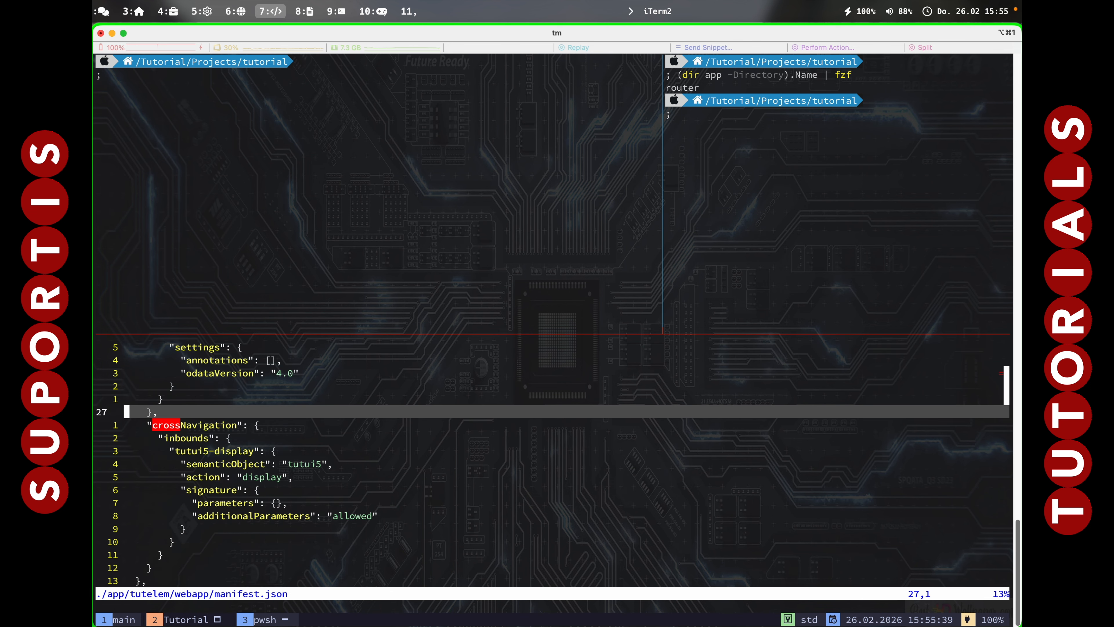
pyautogui.hotkey('shift', 'v')
pyautogui.press('j')
pyautogui.press('j')
pyautogui.press('j')
pyautogui.press('j')
pyautogui.press('j')
pyautogui.press('j')
pyautogui.press('j')
pyautogui.press('j')
pyautogui.press('j')
pyautogui.press('super+c')
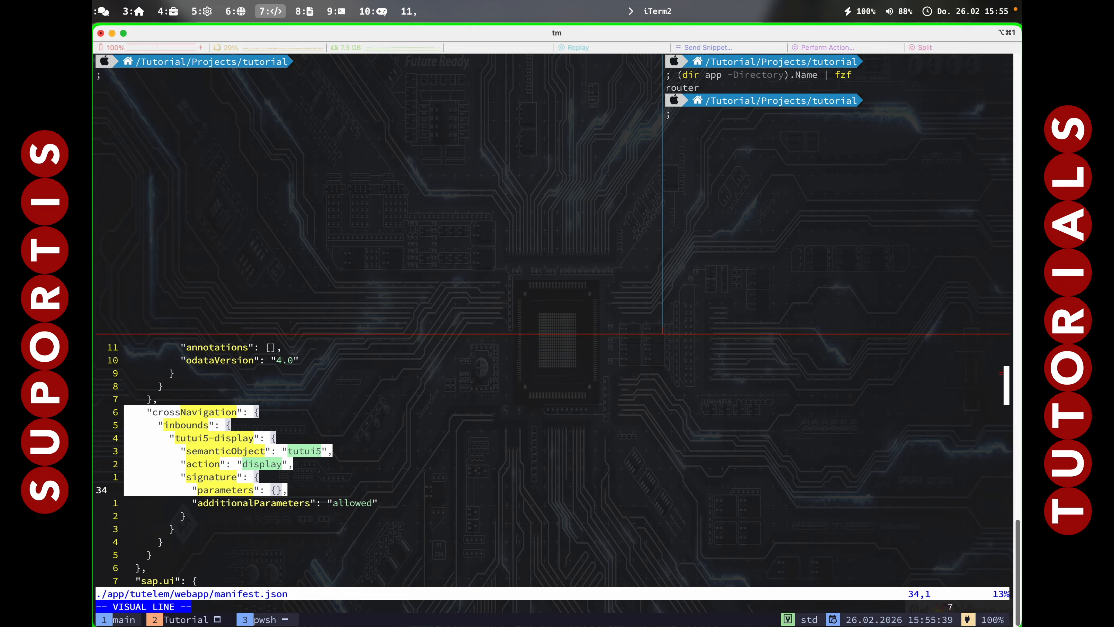
pyautogui.write('y')
pyautogui.write(':q')
# Return to the shell and relist the app folders with tutadmin highlighted.
pyautogui.press('Return')
pyautogui.press('Up')
pyautogui.press('Return')
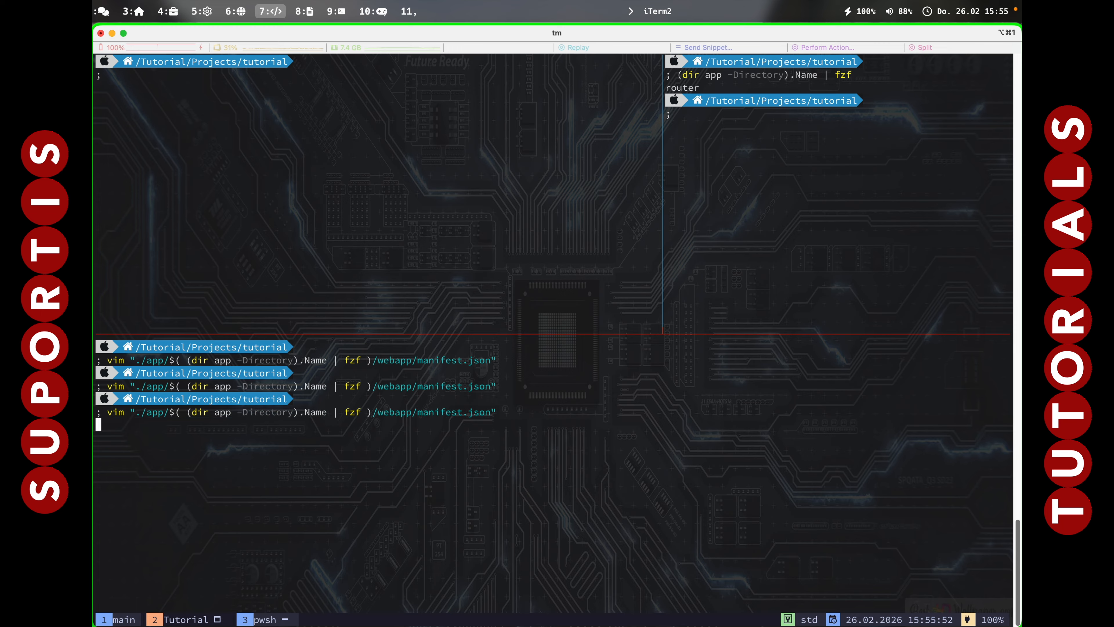
pyautogui.press('Down')
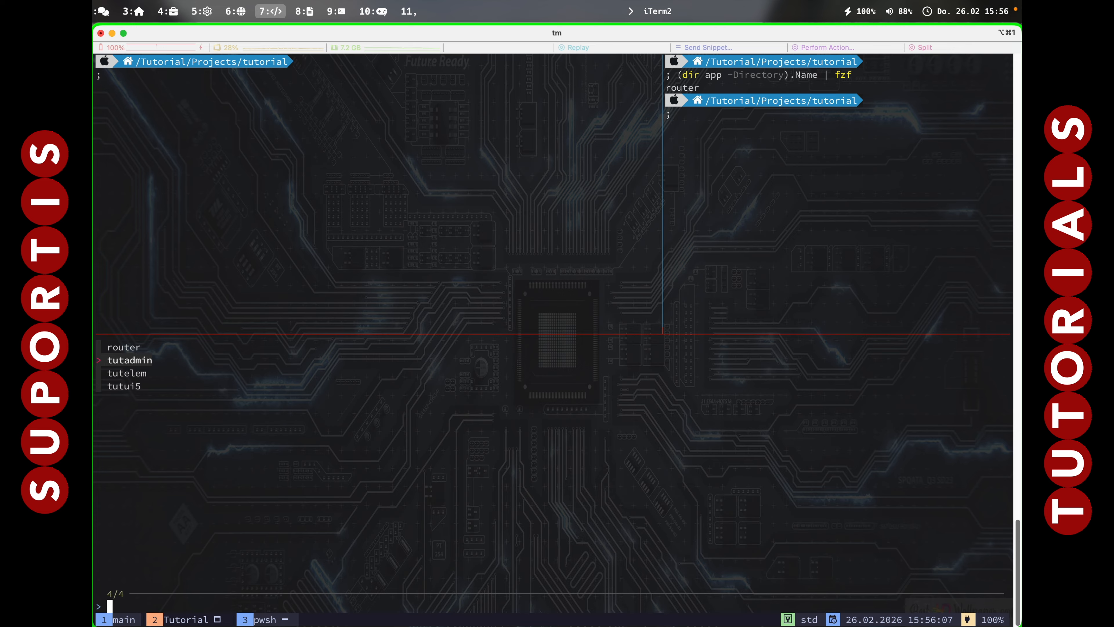
# Open tutadmin's manifest.json and locate the sap.app block's closing brace on line 27.
pyautogui.press('Return')
pyautogui.write('/cross')
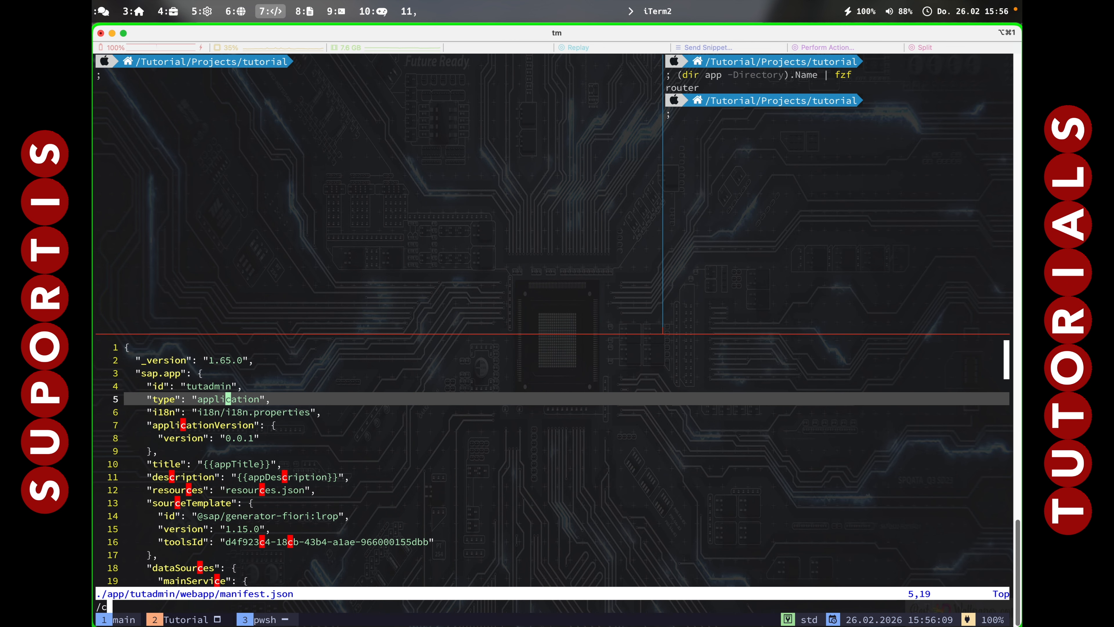
pyautogui.press('Return')
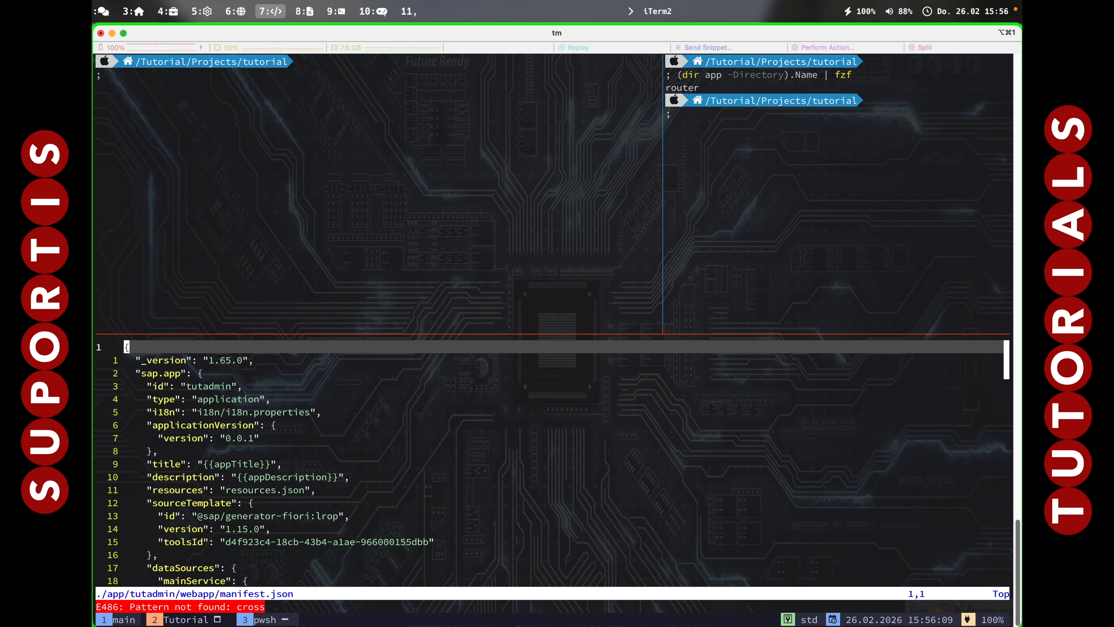
pyautogui.press('j')
pyautogui.press('j')
pyautogui.press('j')
pyautogui.press('k')
pyautogui.press('j')
pyautogui.press('k')
pyautogui.press('w')
pyautogui.press('$')
pyautogui.press('%')
pyautogui.press('%')
pyautogui.press('%')
pyautogui.press('%')
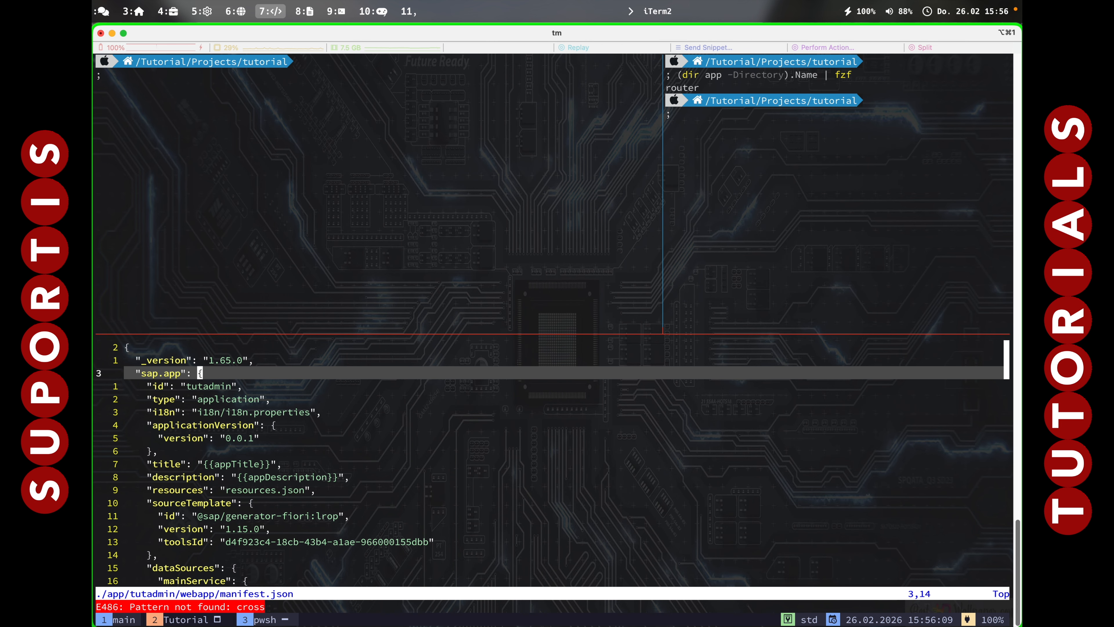
pyautogui.press('%')
pyautogui.press('k')
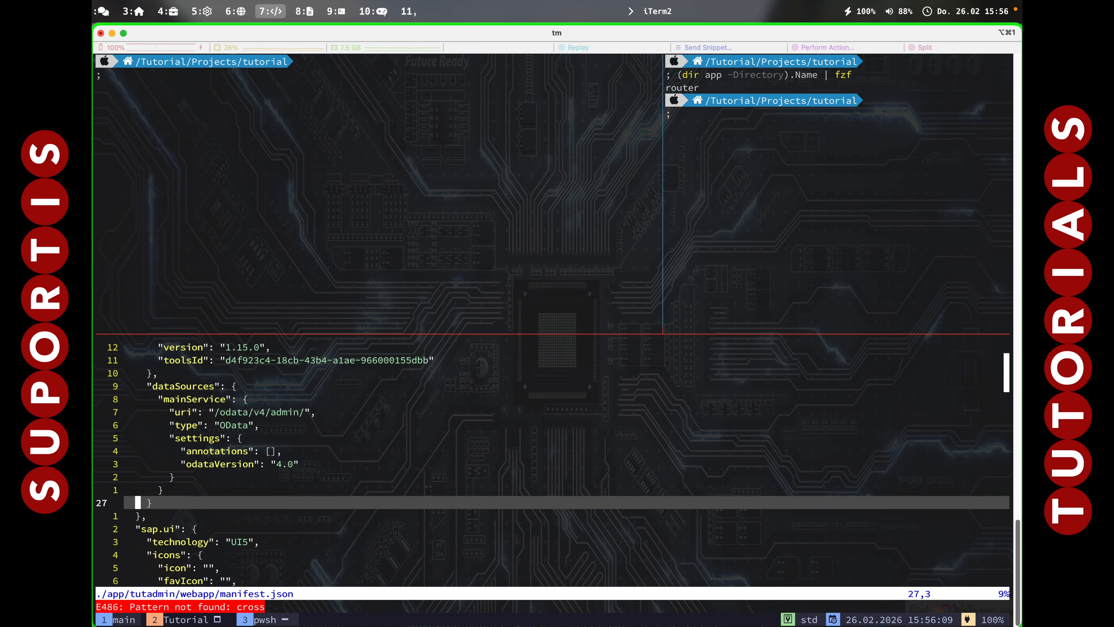
# Append a comma after line 27 and paste the crossNavigation block below it.
pyautogui.write('A,')
pyautogui.press('Return')
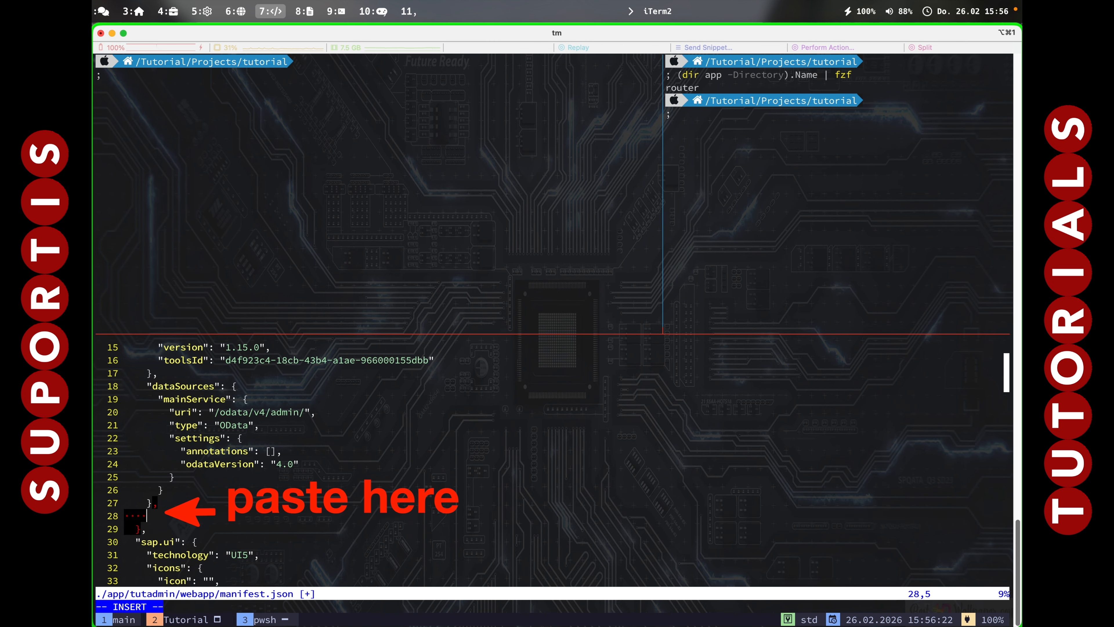
pyautogui.press('super+v')
pyautogui.press('Escape')
pyautogui.press('k')
pyautogui.press('k')
pyautogui.press('k')
pyautogui.press('k')
pyautogui.press('k')
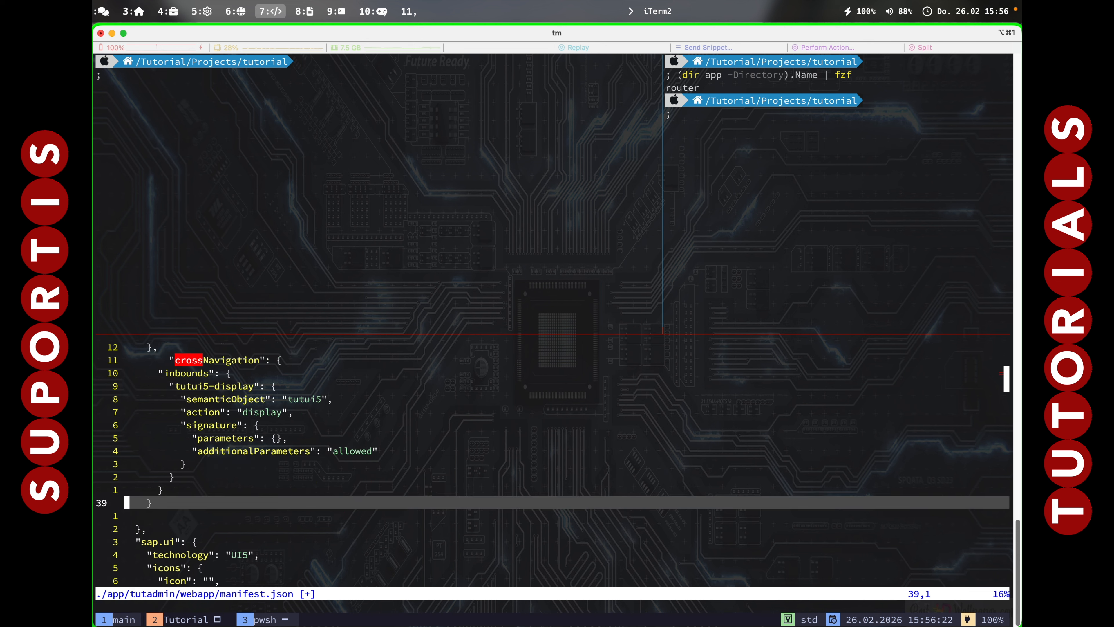
pyautogui.press('k')
pyautogui.press('k')
pyautogui.press('k')
pyautogui.press('k')
pyautogui.press('k')
pyautogui.press('k')
pyautogui.press('k')
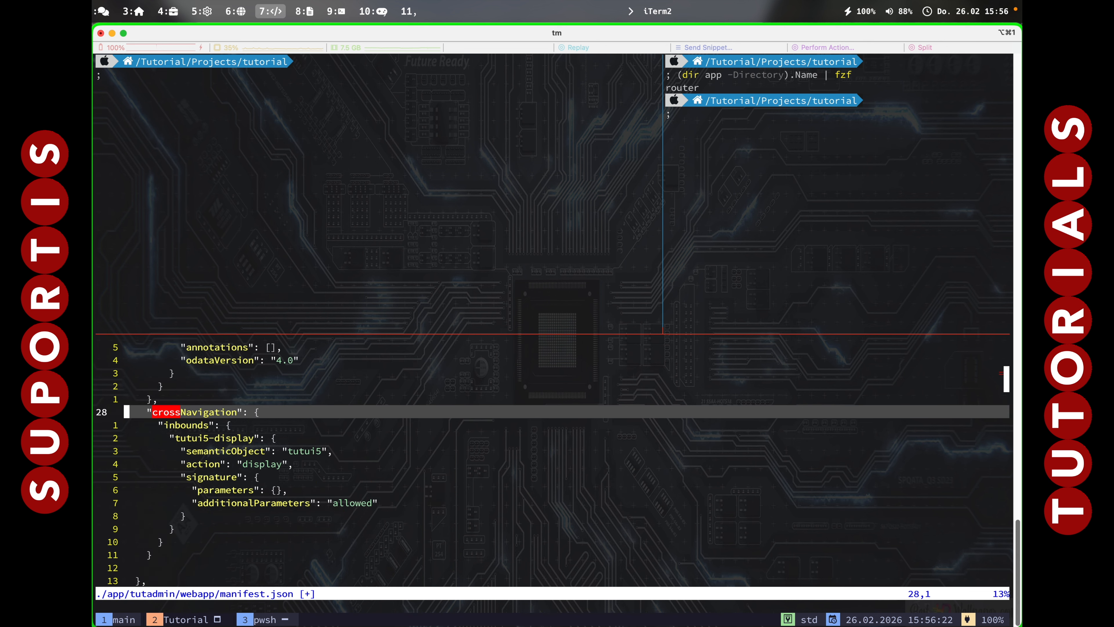
pyautogui.press('j')
pyautogui.press('j')
pyautogui.press('j')
pyautogui.press('l')
pyautogui.press('k')
pyautogui.press('l')
pyautogui.press('l')
pyautogui.press('l')
pyautogui.press('l')
pyautogui.press('l')
pyautogui.press('l')
pyautogui.press('l')
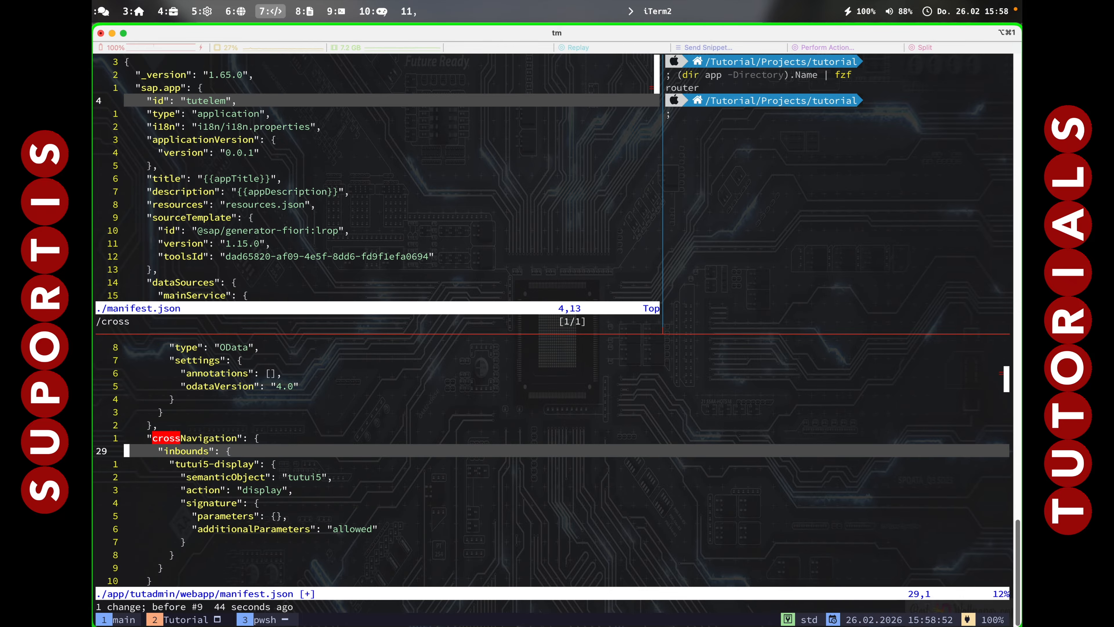
# Rename the pasted inbound key from tutui5-display to tutadmin-display.
pyautogui.press('j')
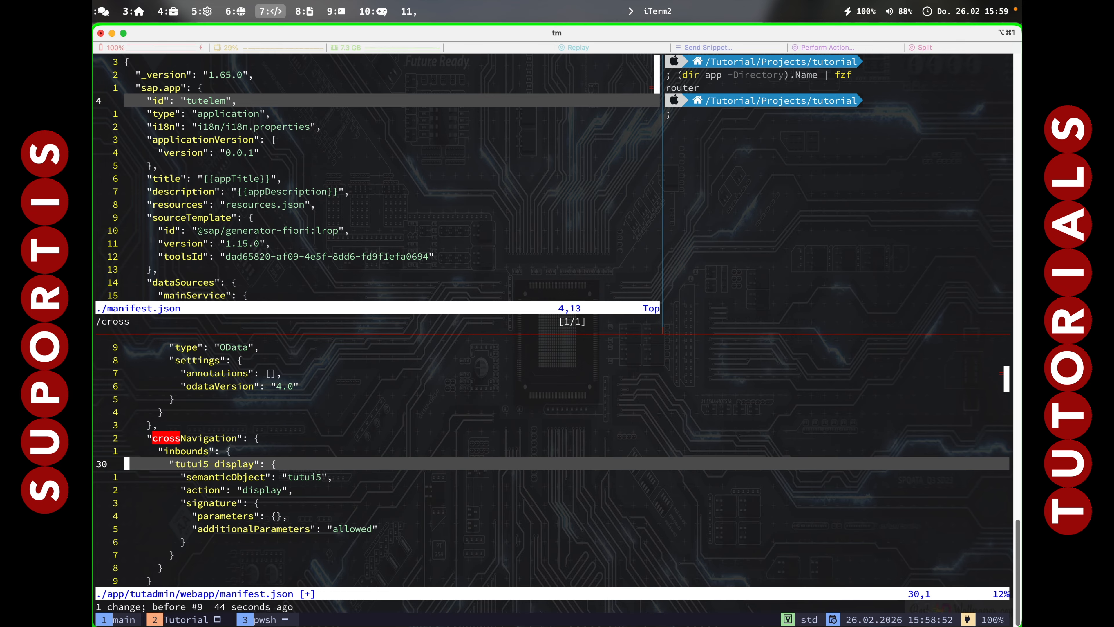
pyautogui.press('l')
pyautogui.press('l')
pyautogui.press('l')
pyautogui.press('l')
pyautogui.press('l')
pyautogui.press('l')
pyautogui.press('l')
pyautogui.press('l')
pyautogui.press('l')
pyautogui.press('l')
pyautogui.press('g')
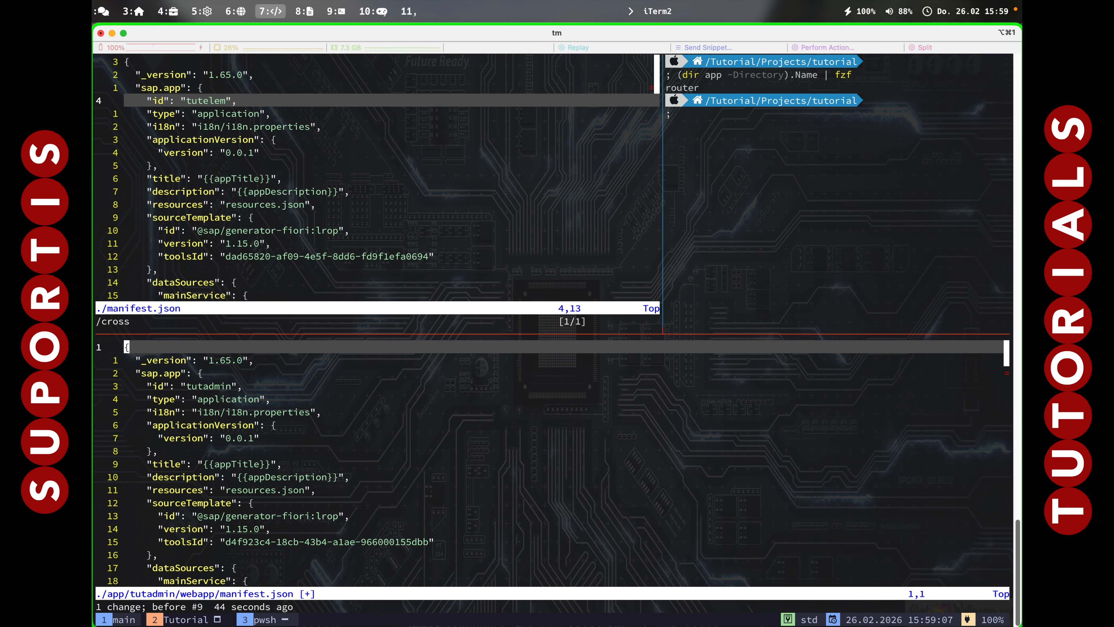
pyautogui.press('j')
pyautogui.press('j')
pyautogui.press('j')
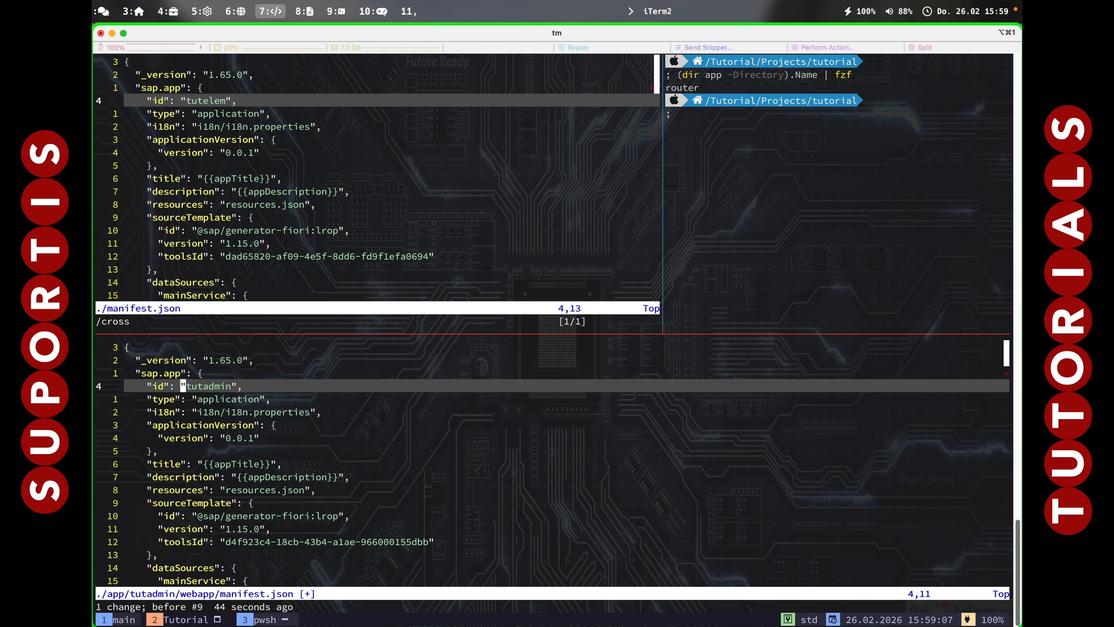
pyautogui.press('l')
pyautogui.press('l')
pyautogui.press('l')
pyautogui.press('h')
pyautogui.press('h')
pyautogui.hotkey('ctrl', 'o')
pyautogui.press('j')
pyautogui.press('j')
pyautogui.press('l')
pyautogui.press('l')
pyautogui.press('l')
pyautogui.press('l')
pyautogui.press('l')
pyautogui.press('l')
pyautogui.press('l')
pyautogui.press('l')
pyautogui.press('l')
pyautogui.press('l')
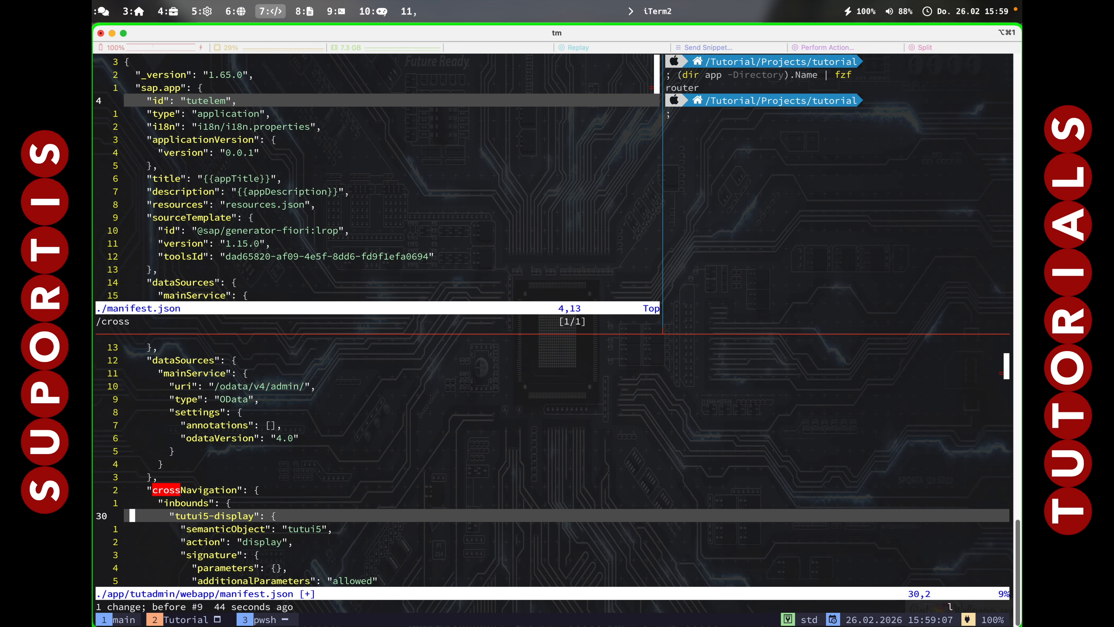
pyautogui.press('v')
pyautogui.press('e')
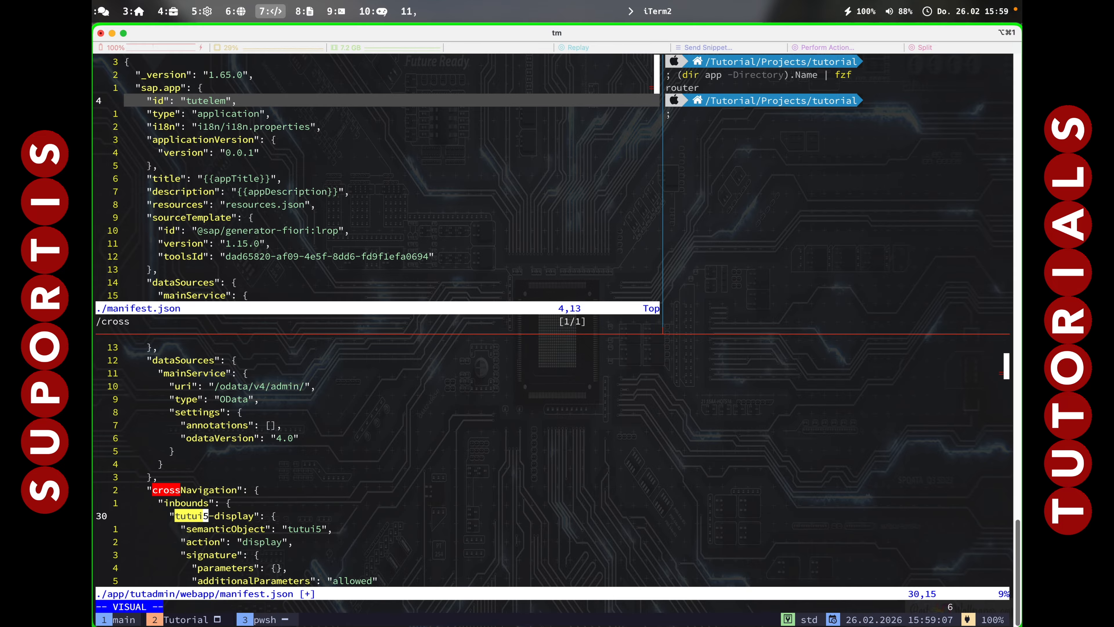
pyautogui.press('p')
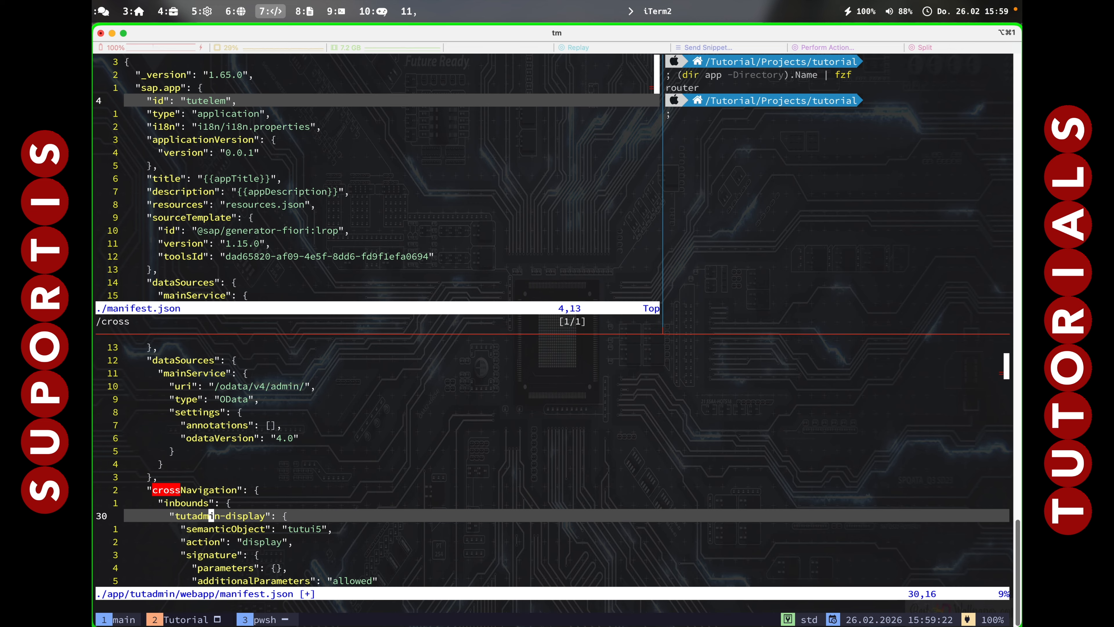
# Change the inbound's semanticObject to "tutadmin" and save tutadmin's manifest.json with :wq.
pyautogui.press('l')
pyautogui.press('l')
pyautogui.press('j')
pyautogui.press('j')
pyautogui.press('l')
pyautogui.press('l')
pyautogui.press('l')
pyautogui.press('k')
pyautogui.press('l')
pyautogui.press('l')
pyautogui.press('l')
pyautogui.press('l')
pyautogui.press('l')
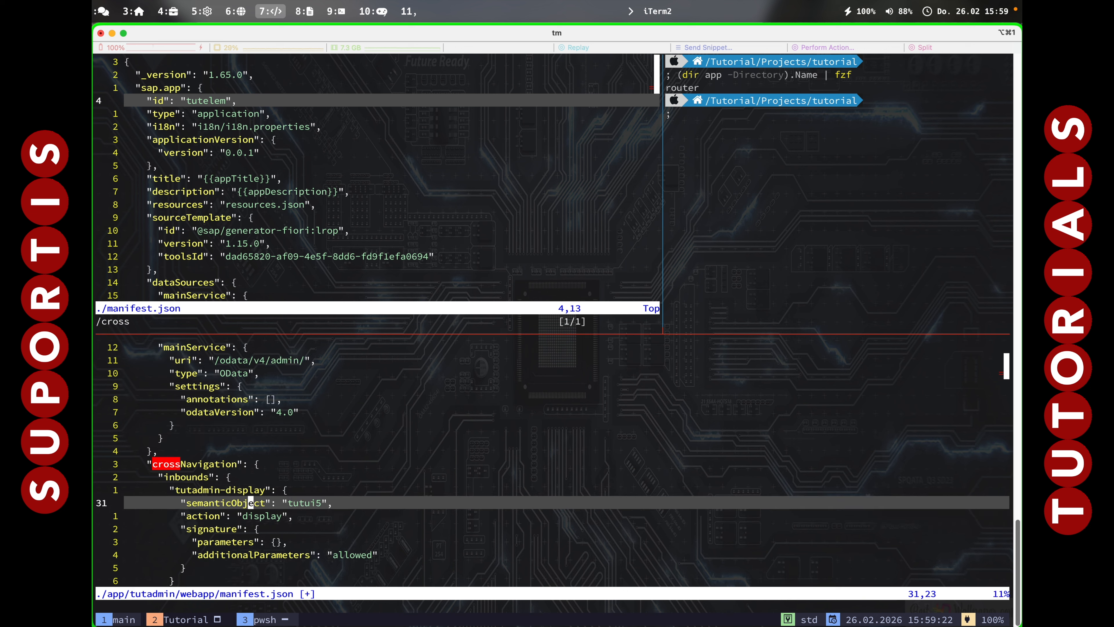
pyautogui.press('l')
pyautogui.press('l')
pyautogui.press('l')
pyautogui.press('l')
pyautogui.write('ciwtut')
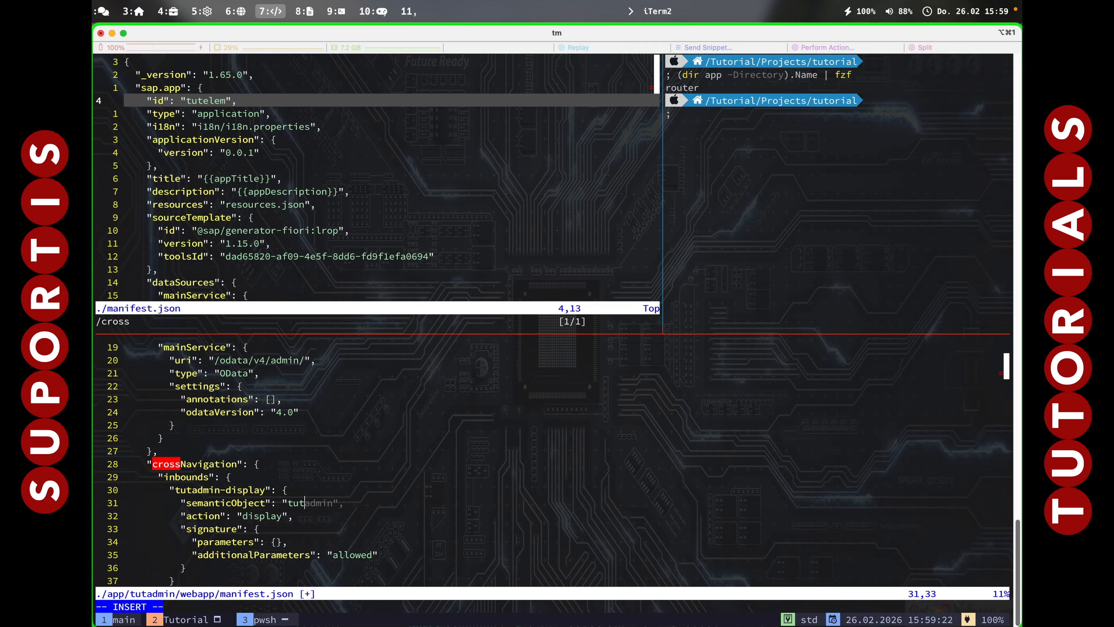
pyautogui.write('admin')
pyautogui.press('Escape')
pyautogui.press('j')
pyautogui.press('h')
pyautogui.press('h')
pyautogui.press('h')
pyautogui.press('j')
pyautogui.press('j')
pyautogui.press('j')
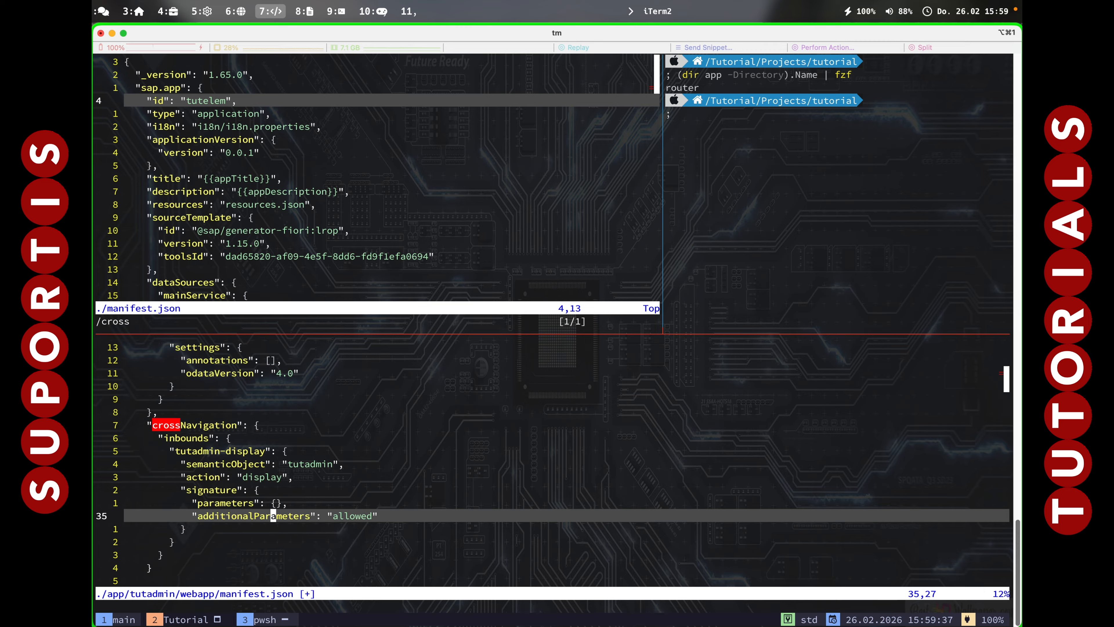
pyautogui.write(':wq')
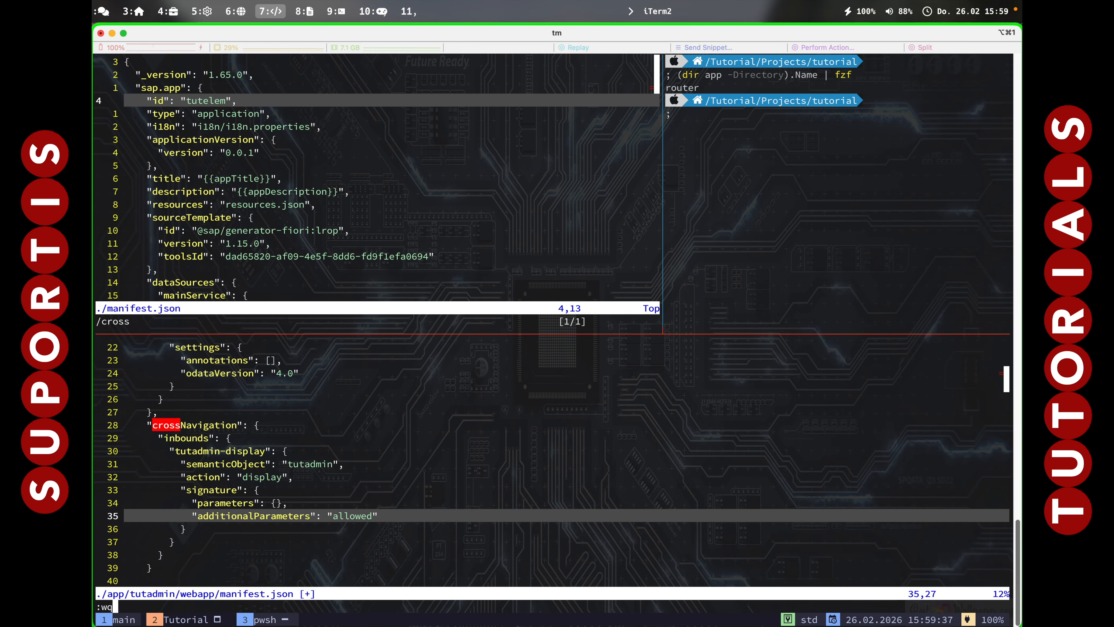
pyautogui.press('Return')
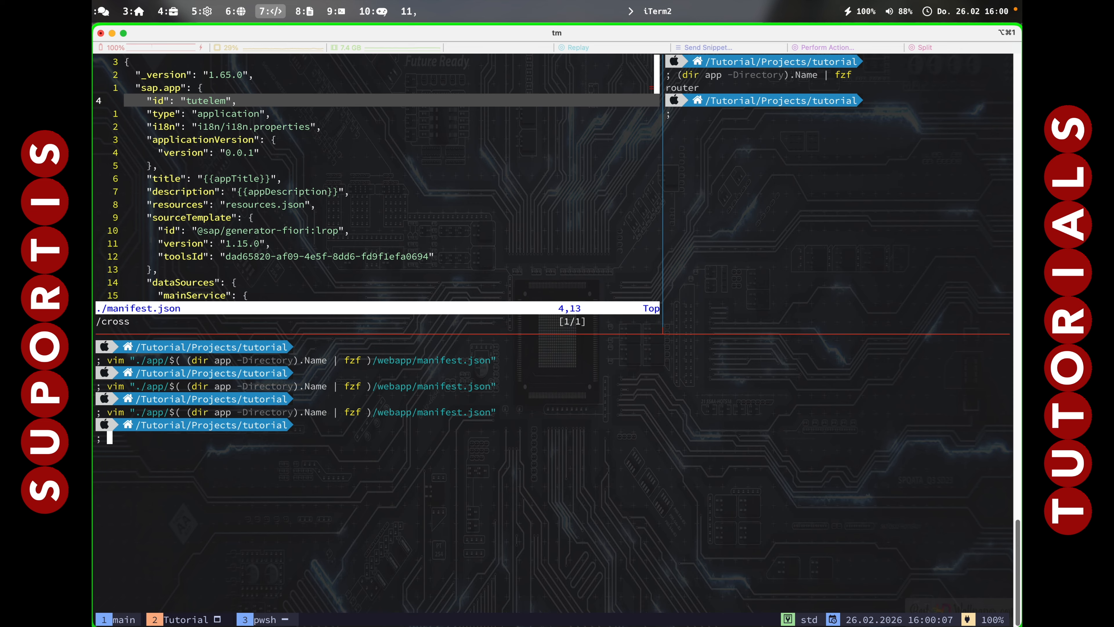
# Run mbt build to build the tutorial project's MTA archive.
pyautogui.write('mbt build')
pyautogui.press('Return')
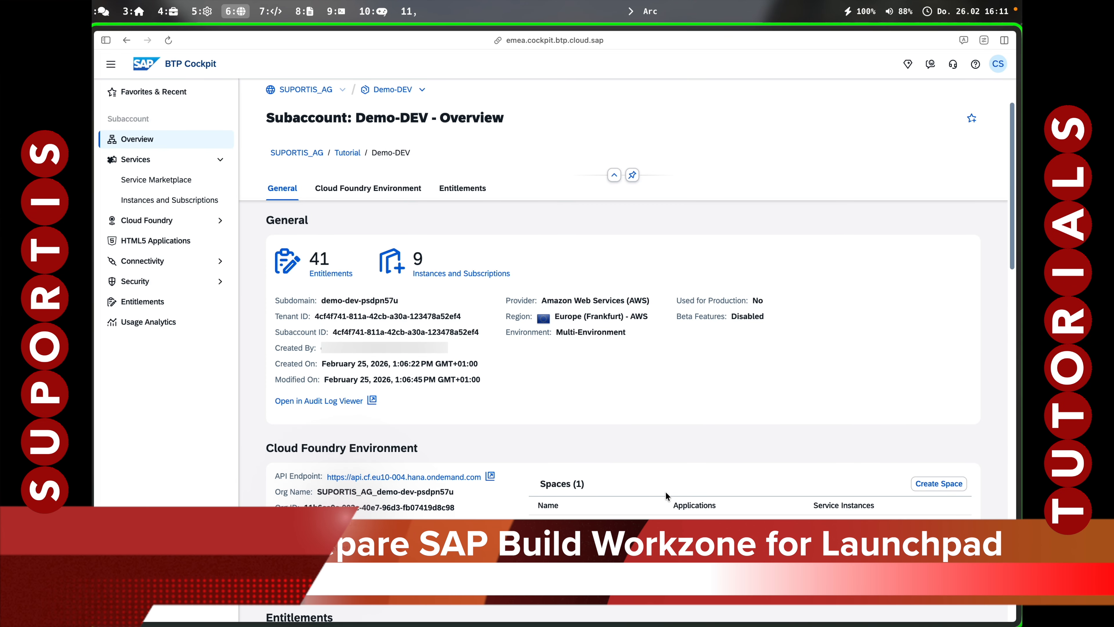
# Open the business user under Security > Users and start assigning role collections.
pyautogui.click(165, 205)
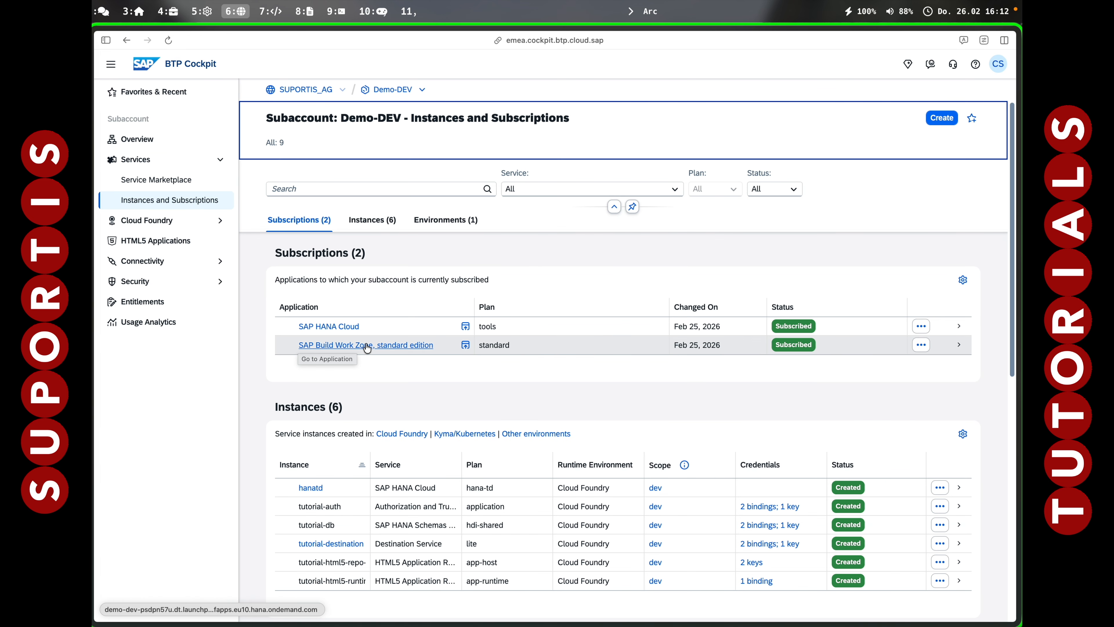
pyautogui.click(136, 281)
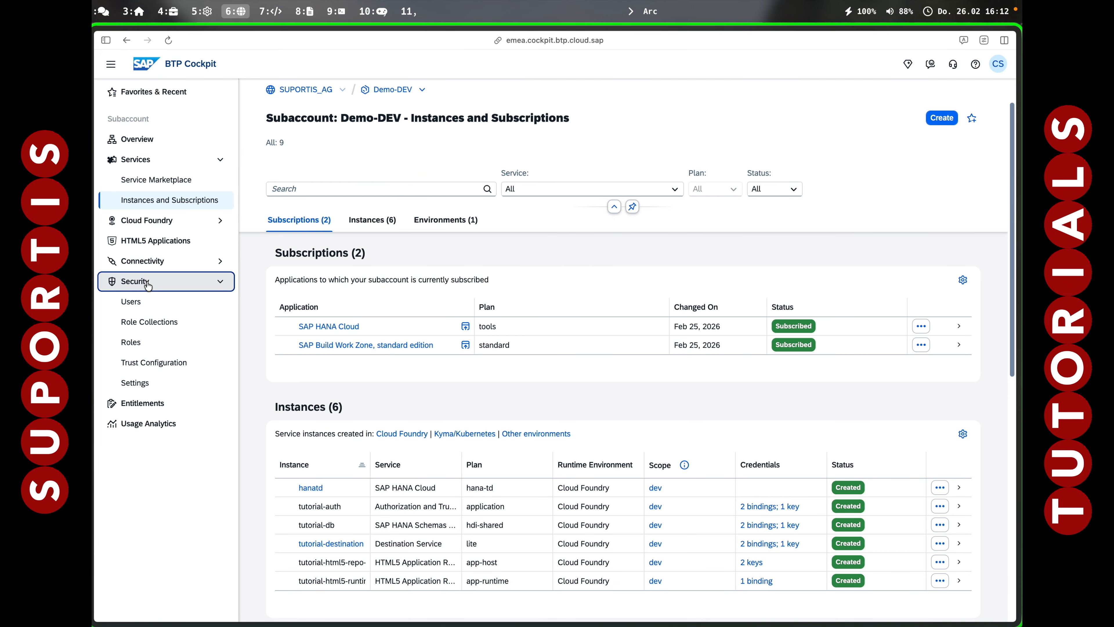
pyautogui.click(138, 303)
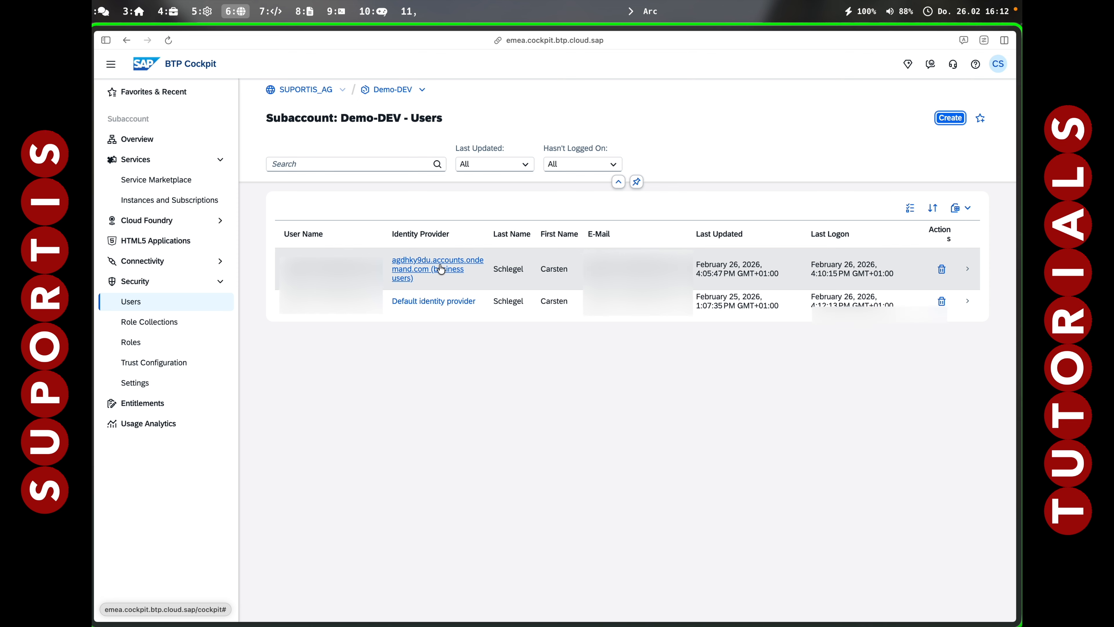
pyautogui.click(551, 281)
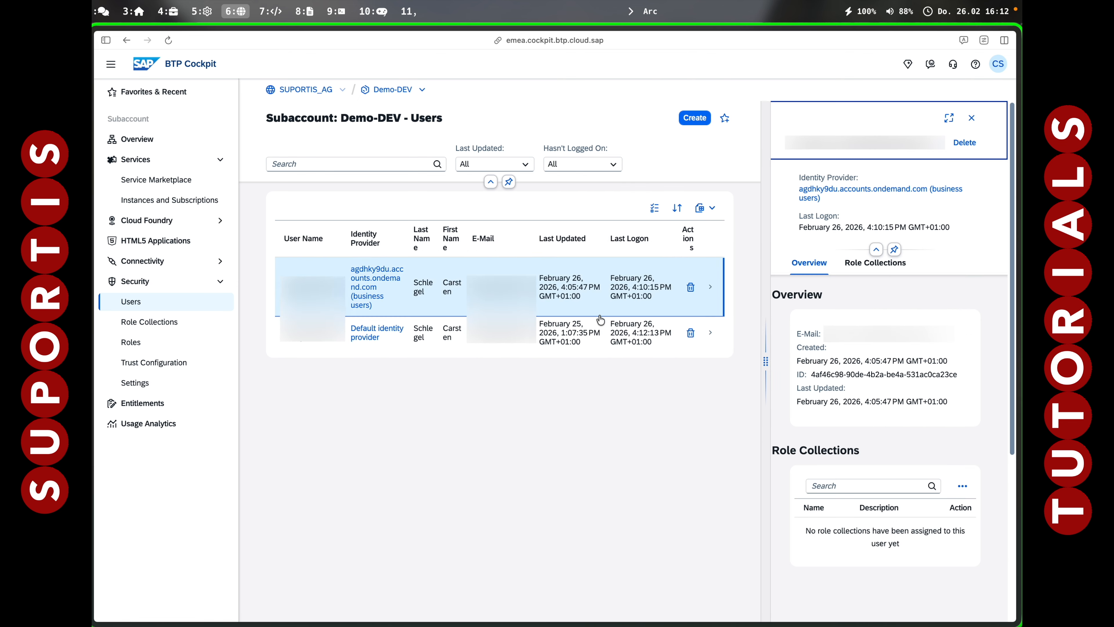
pyautogui.click(963, 515)
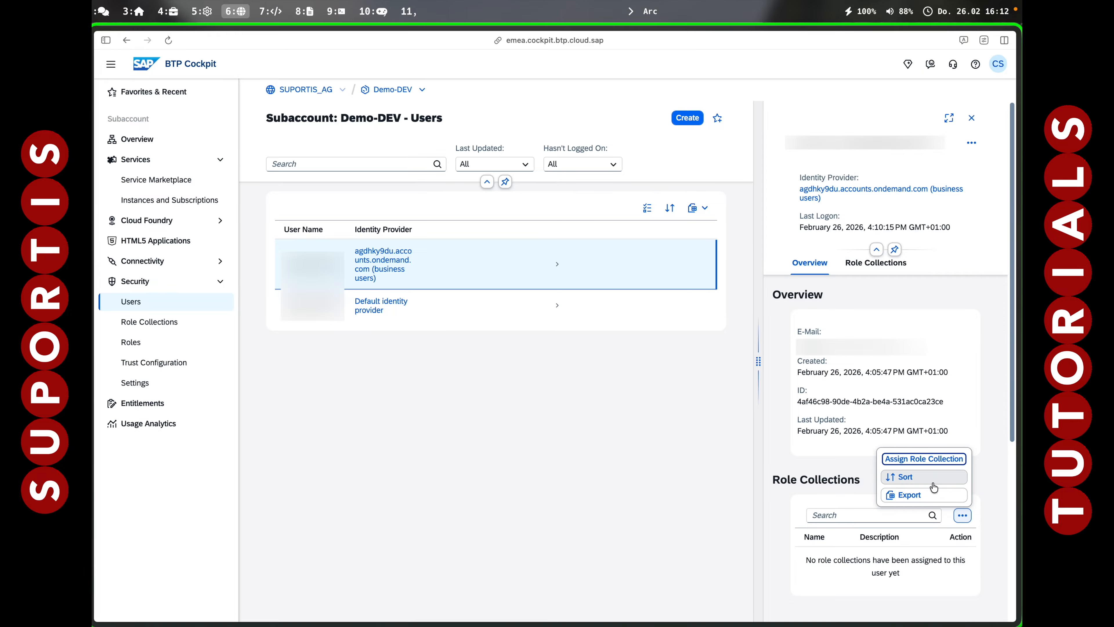
pyautogui.click(921, 462)
# Tick Launchpad_Admin, Launchpad_External_User, SAP HANA Cloud admin and Cloud Connector Administrator collections, then sign out.
pyautogui.scroll(-1, 215, 359)
pyautogui.scroll(-1, 215, 360)
pyautogui.click(216, 344)
pyautogui.click(216, 365)
pyautogui.click(216, 365)
pyautogui.scroll(-1, 216, 363)
pyautogui.click(216, 365)
pyautogui.scroll(-3, 216, 360)
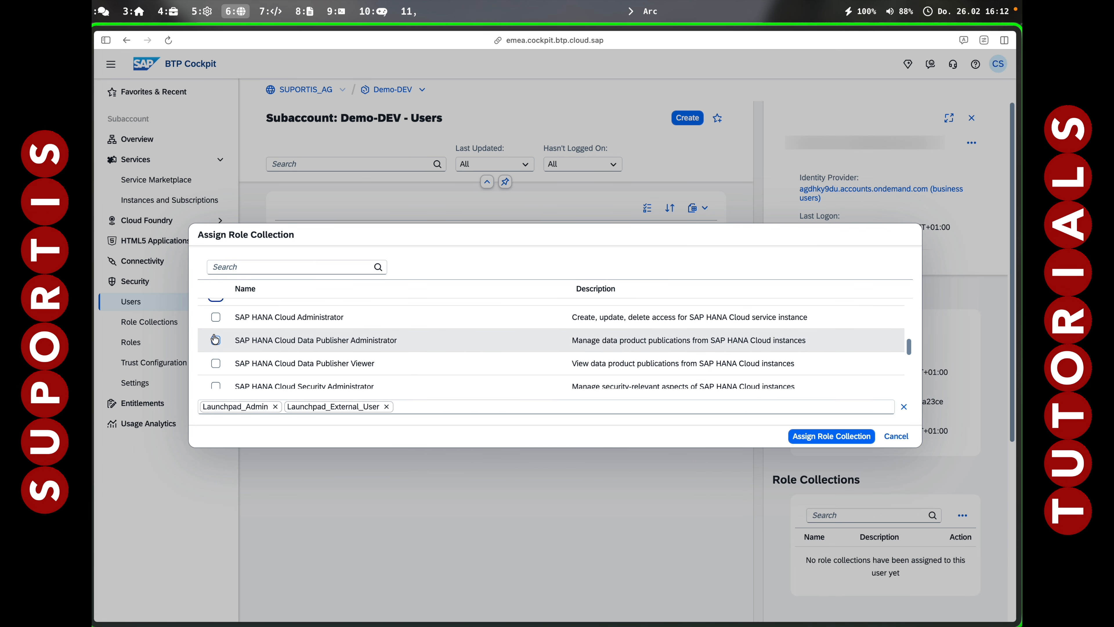
pyautogui.click(215, 317)
pyautogui.scroll(-1, 214, 361)
pyautogui.click(215, 363)
pyautogui.scroll(-4, 214, 368)
pyautogui.scroll(10, 215, 351)
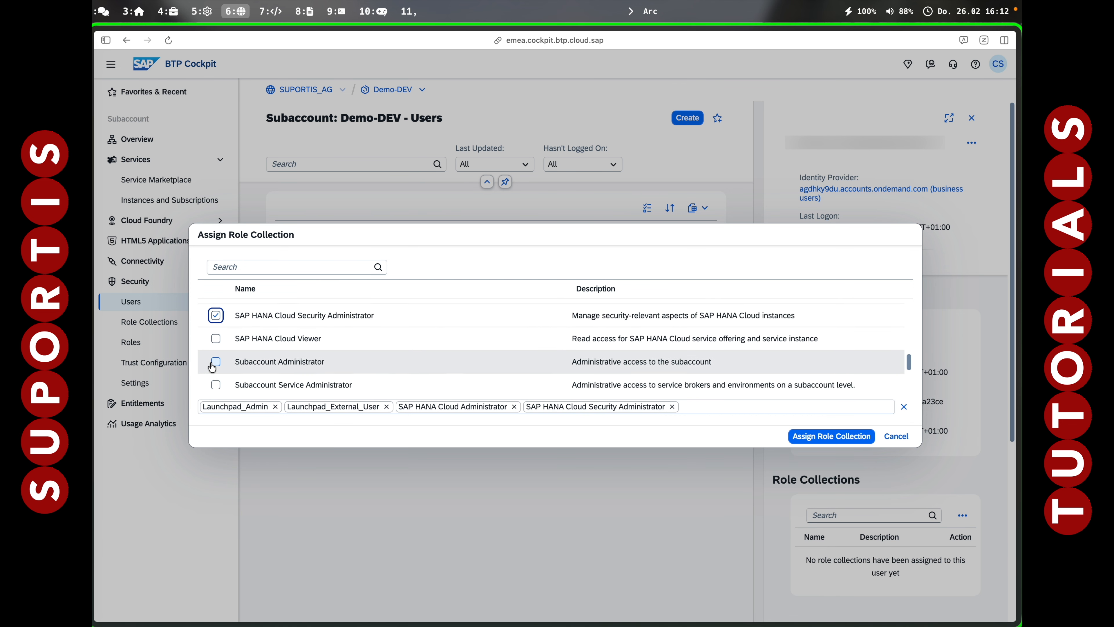
pyautogui.click(216, 311)
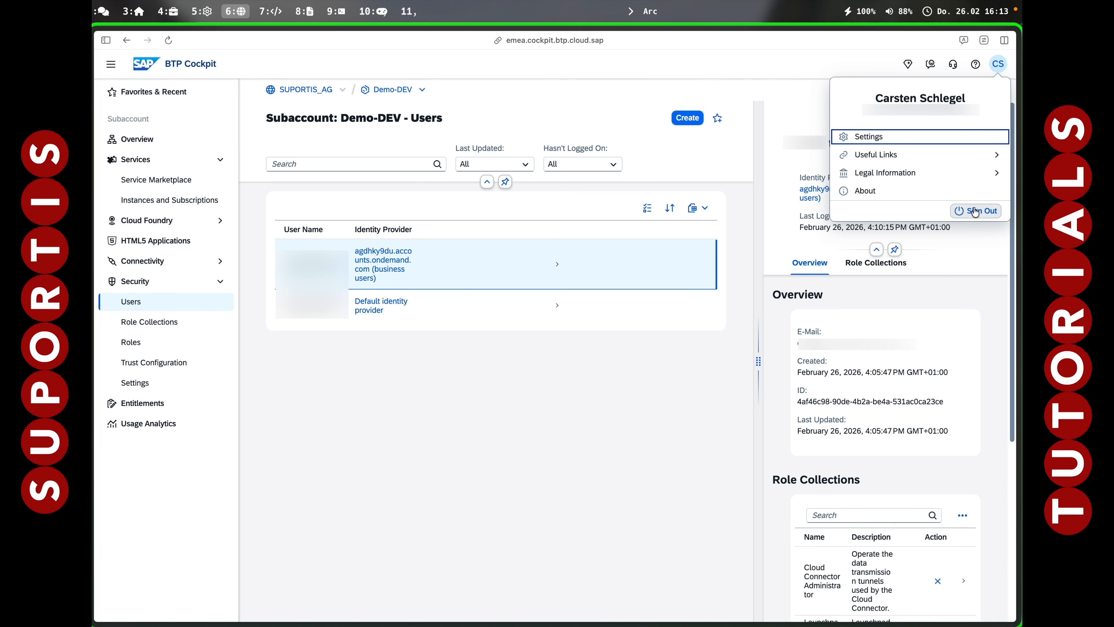
pyautogui.click(976, 211)
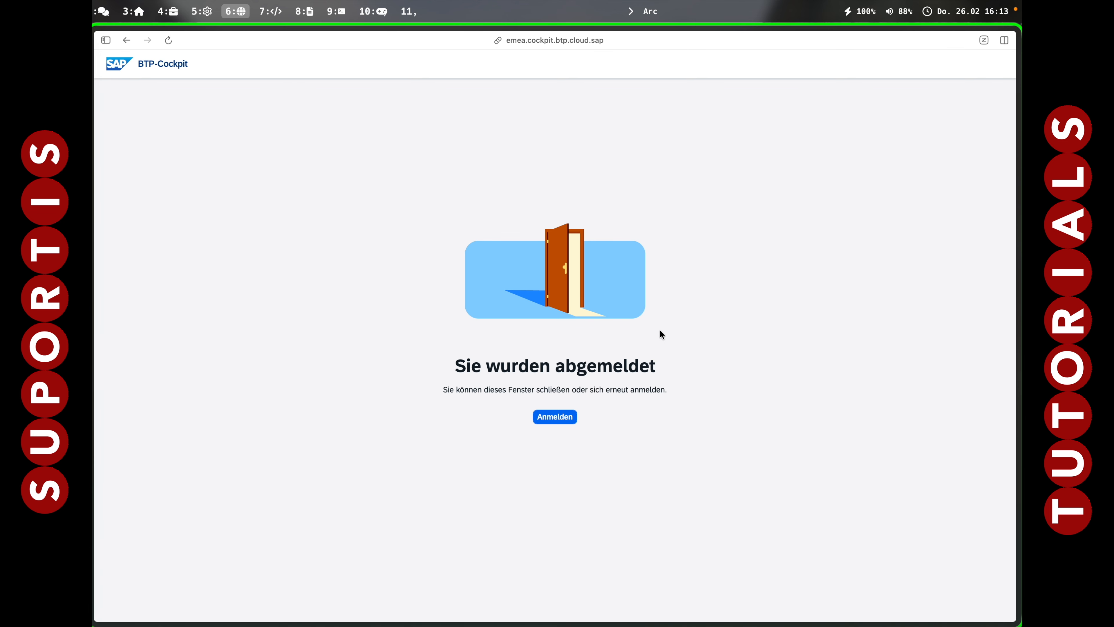
# Sign back in to SAP BTP Cockpit.
pyautogui.click(554, 415)
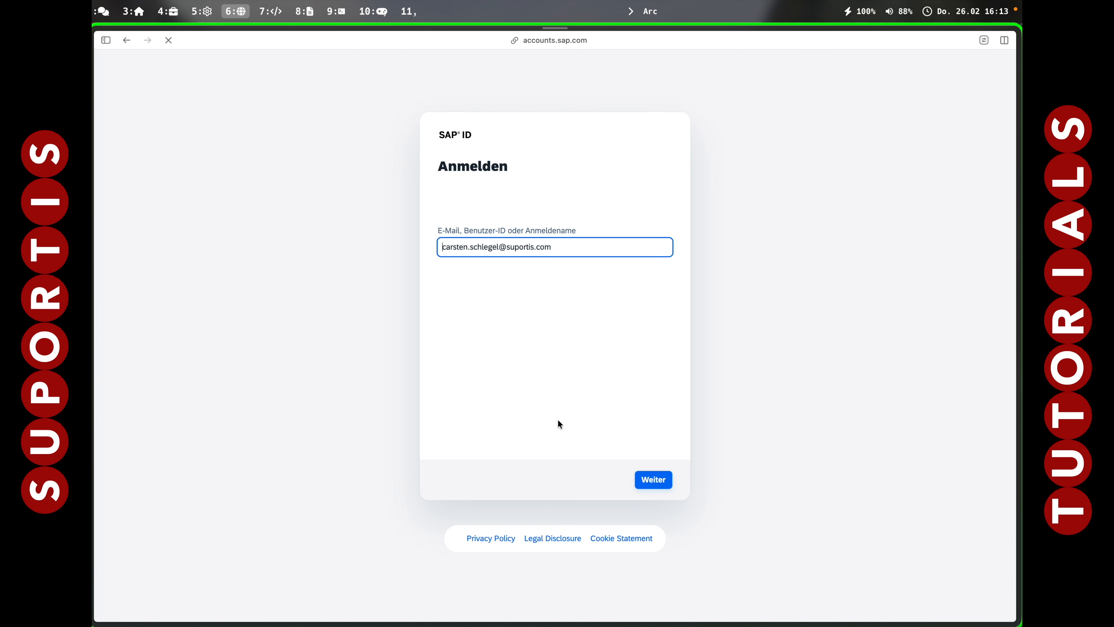
pyautogui.click(653, 478)
pyautogui.click(654, 480)
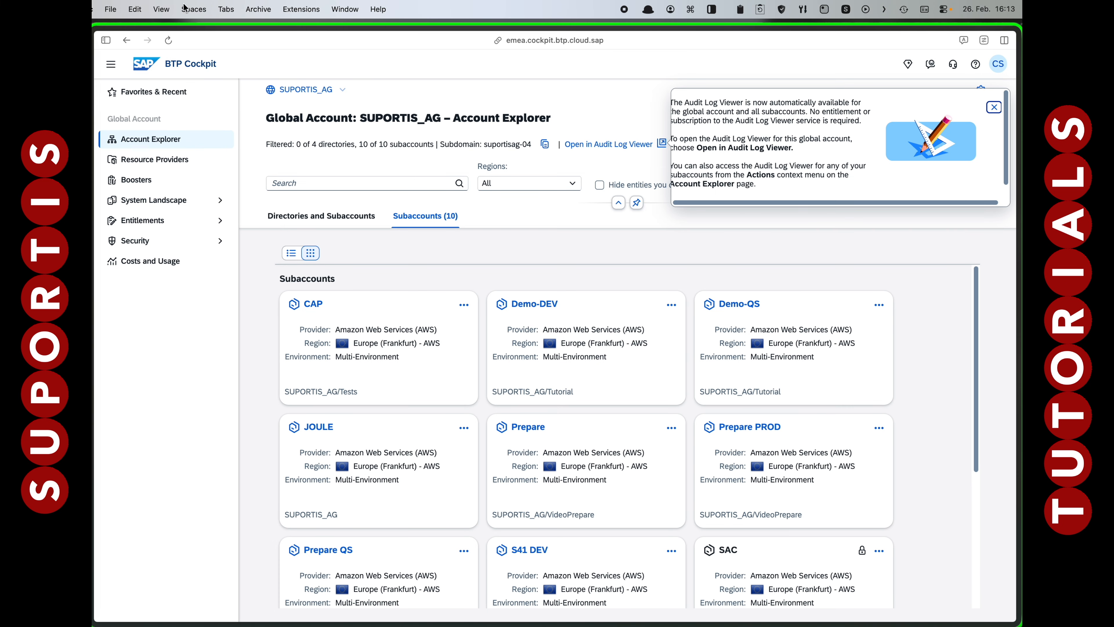
# Clear cookies and cache with reloads, accept cookies, and show the directories and subaccounts tree.
pyautogui.click(166, 10)
pyautogui.click(180, 123)
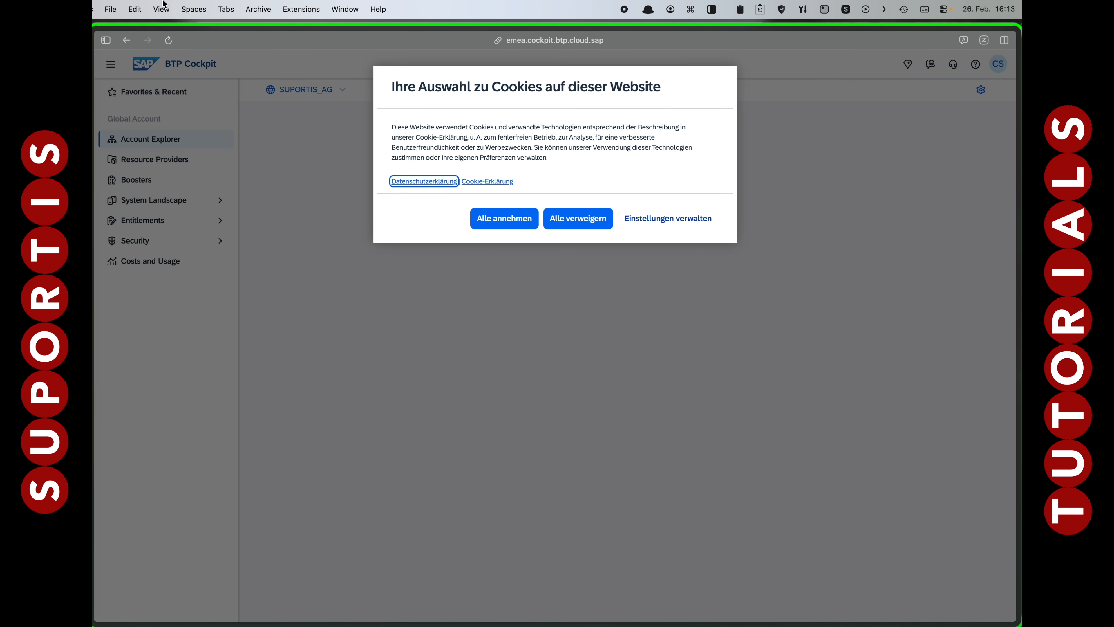
pyautogui.click(161, 10)
pyautogui.click(176, 136)
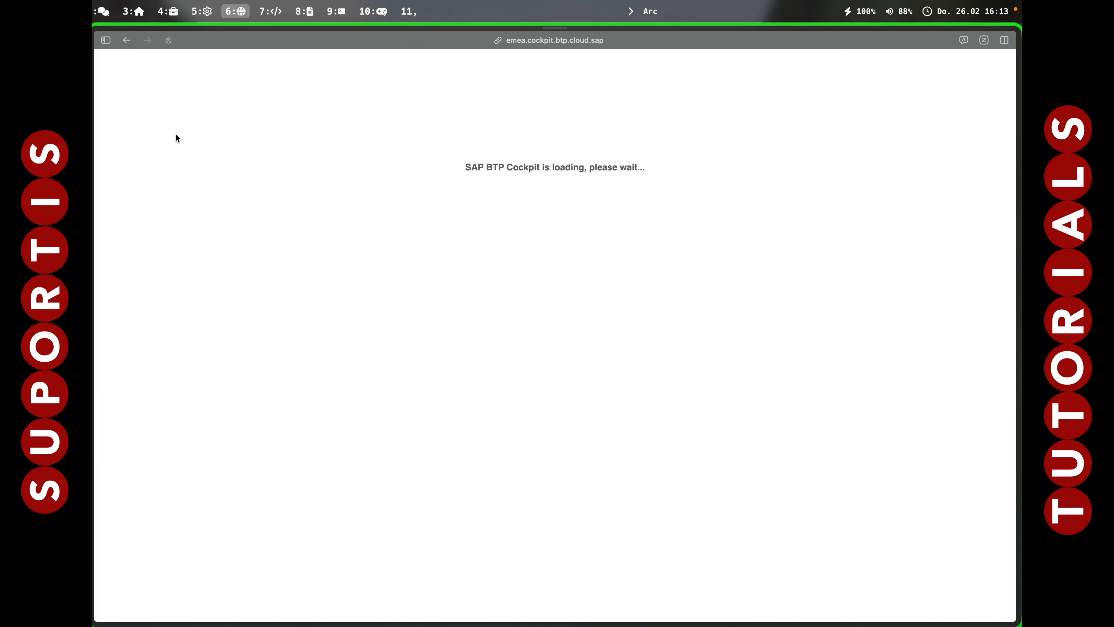
pyautogui.click(520, 222)
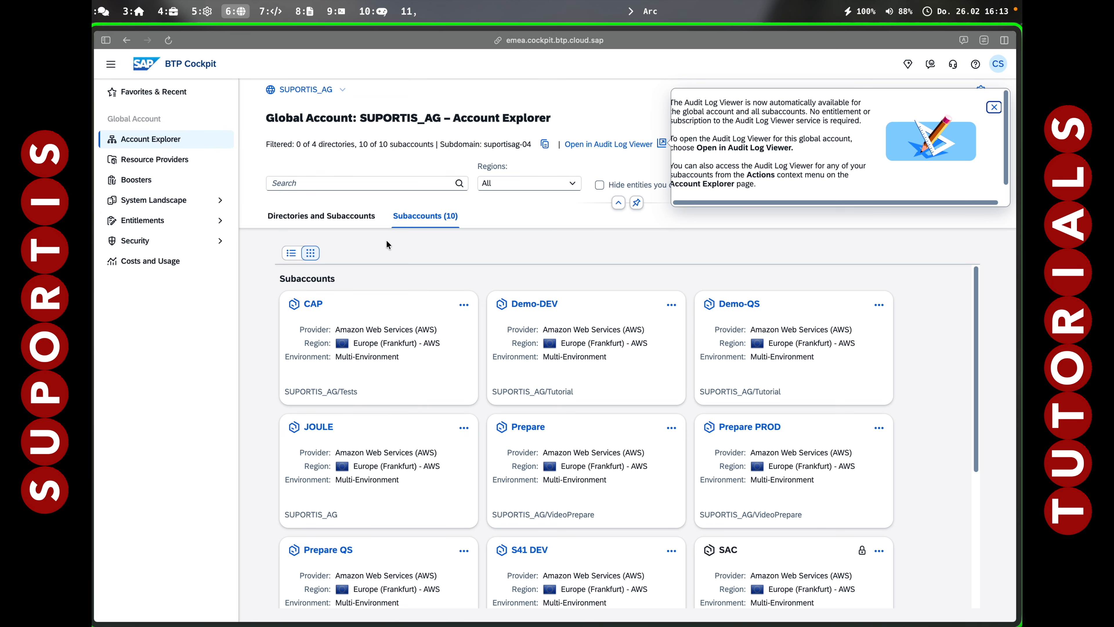
pyautogui.click(312, 227)
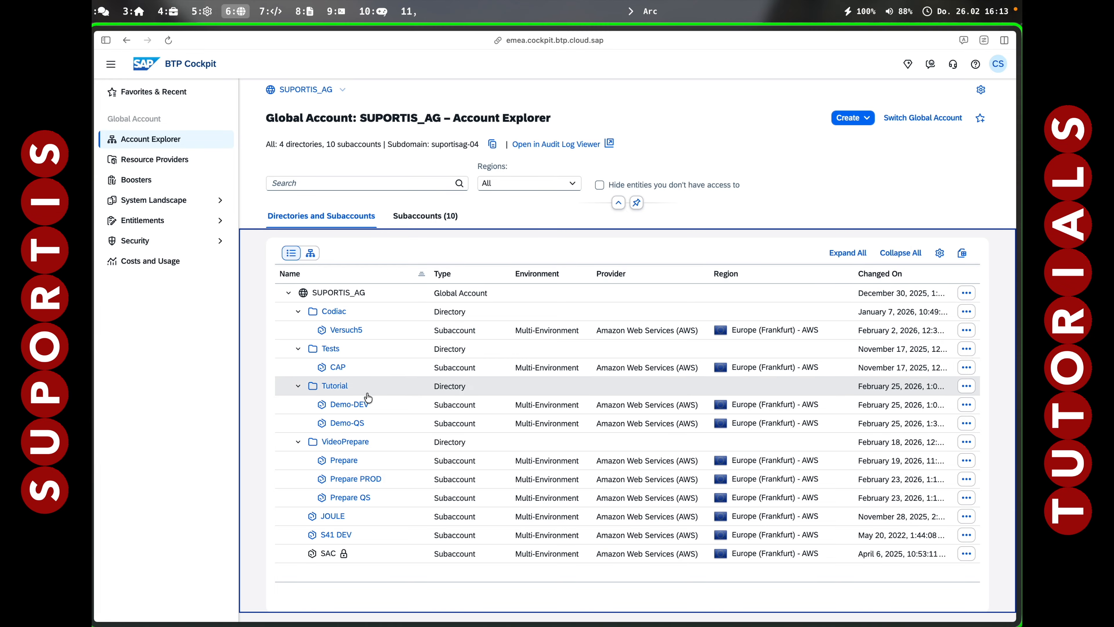
# Launch SAP Build Work Zone, standard edition from Demo-DEV's Instances and Subscriptions in a full tab.
pyautogui.click(357, 406)
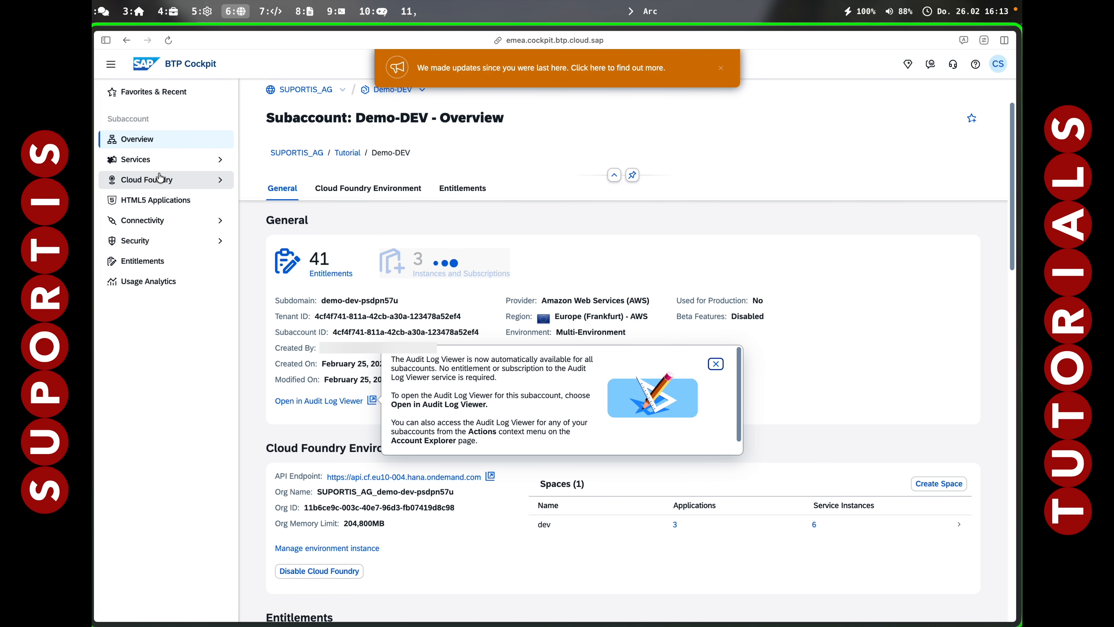
pyautogui.click(146, 166)
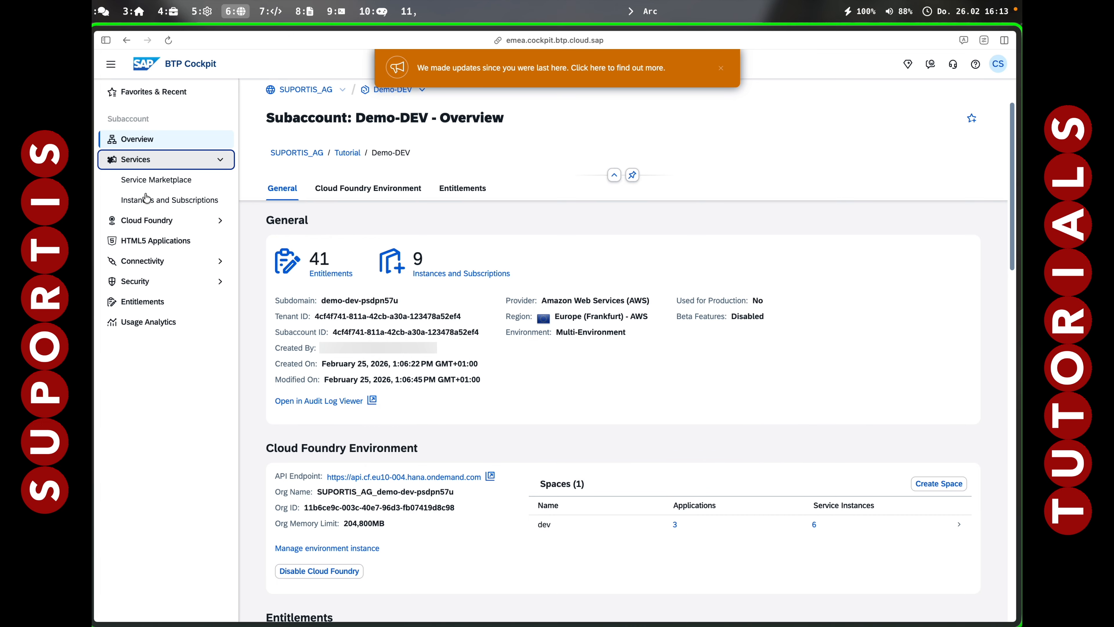
pyautogui.click(148, 202)
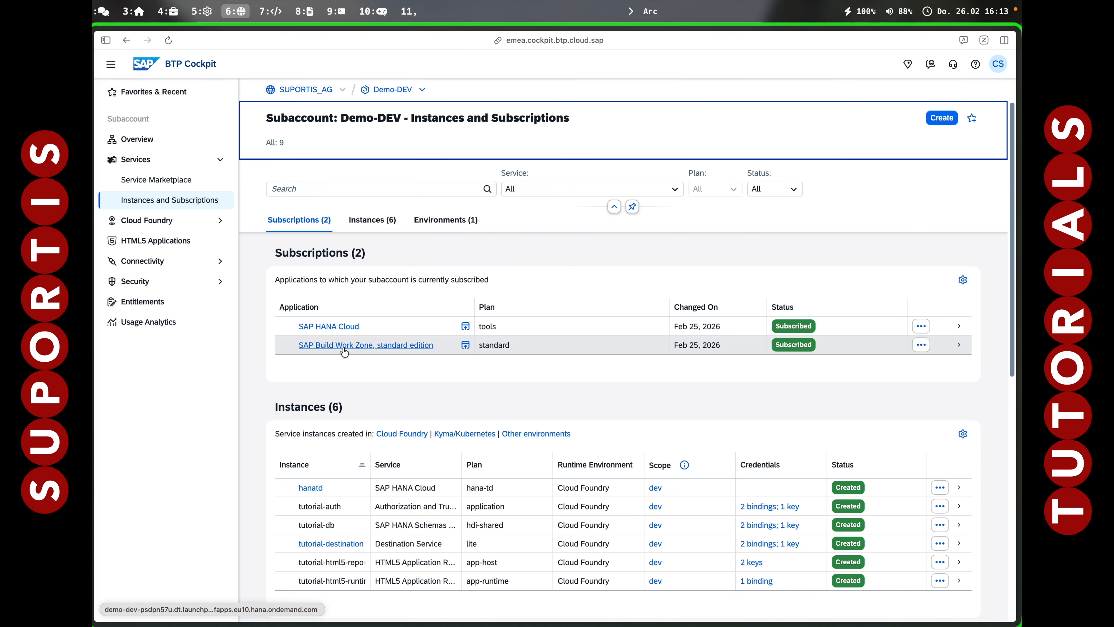
pyautogui.click(373, 350)
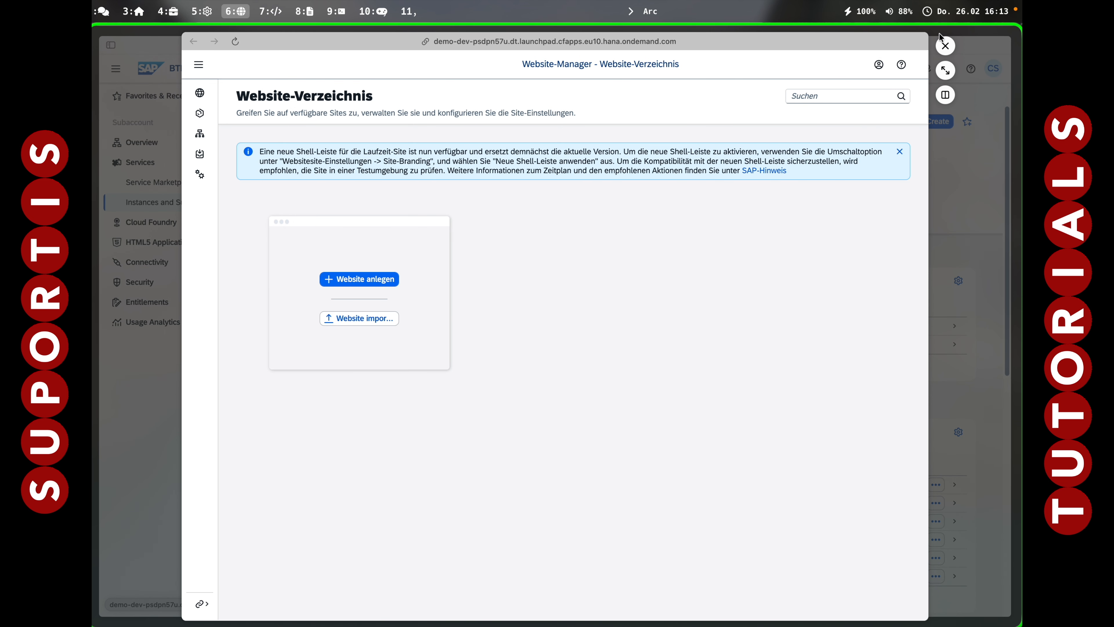
pyautogui.click(945, 70)
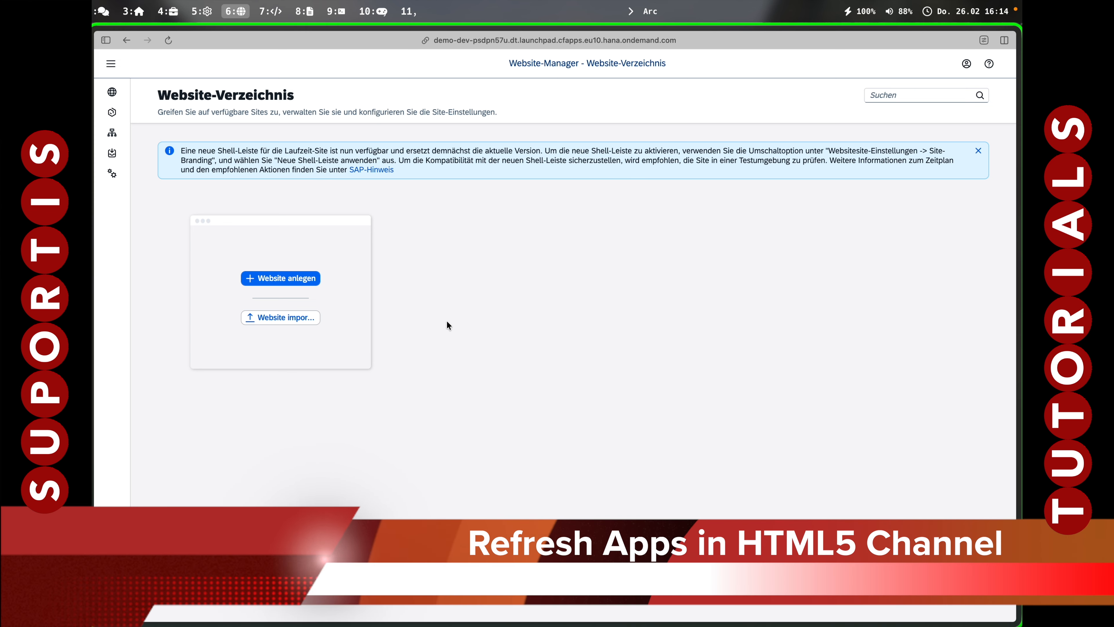
# Refresh the HTML5 Apps channel in Channel Manager, then switch to Content Manager.
pyautogui.click(110, 64)
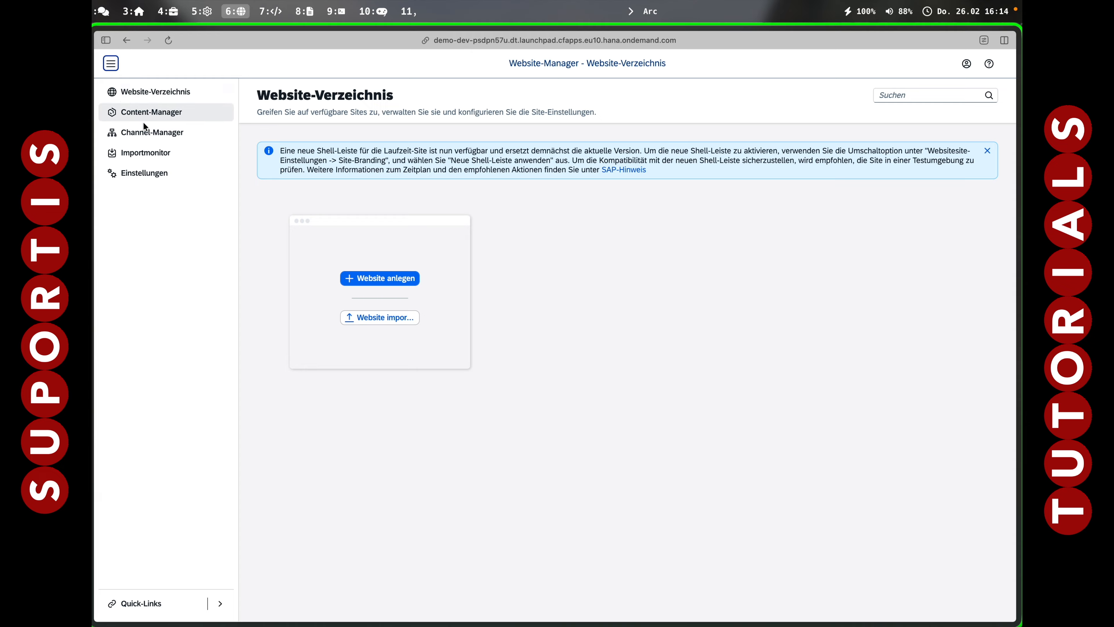
pyautogui.click(151, 131)
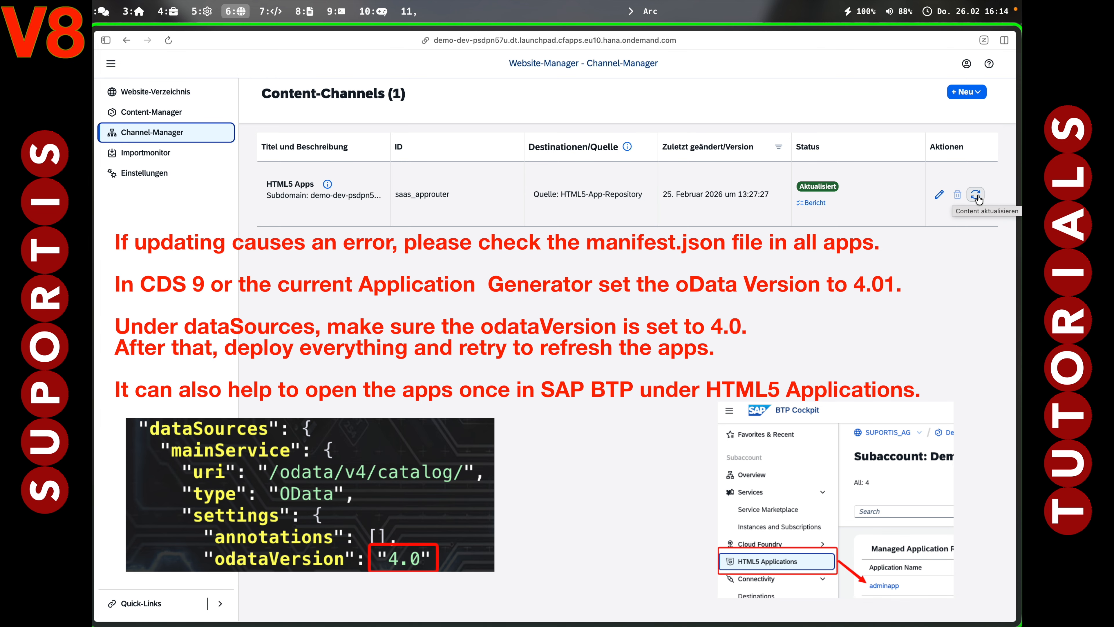
pyautogui.click(977, 195)
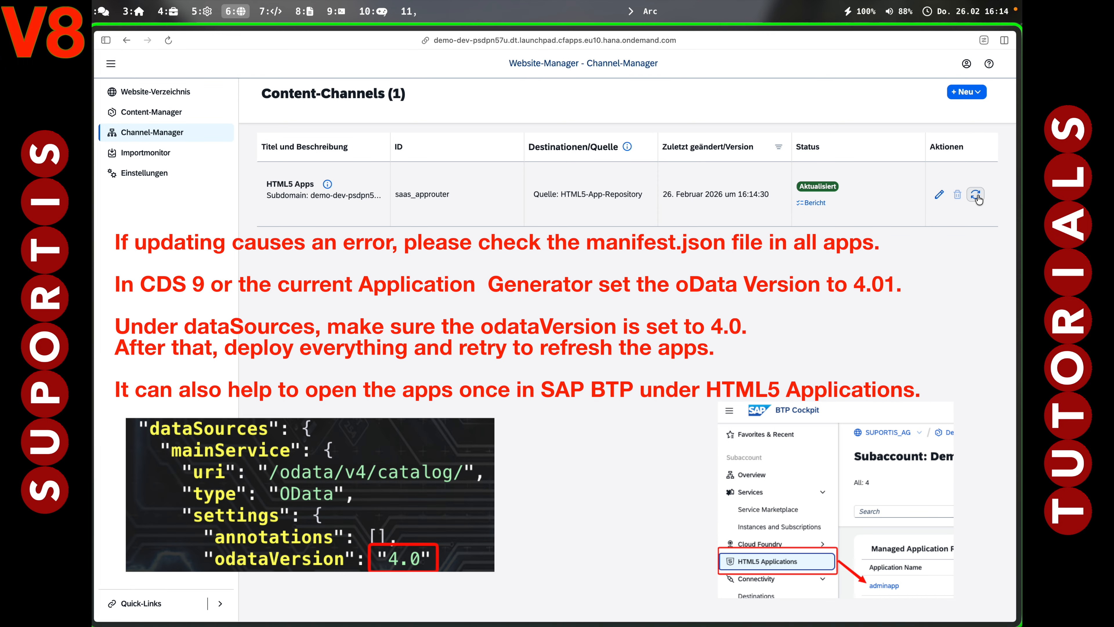
pyautogui.click(158, 114)
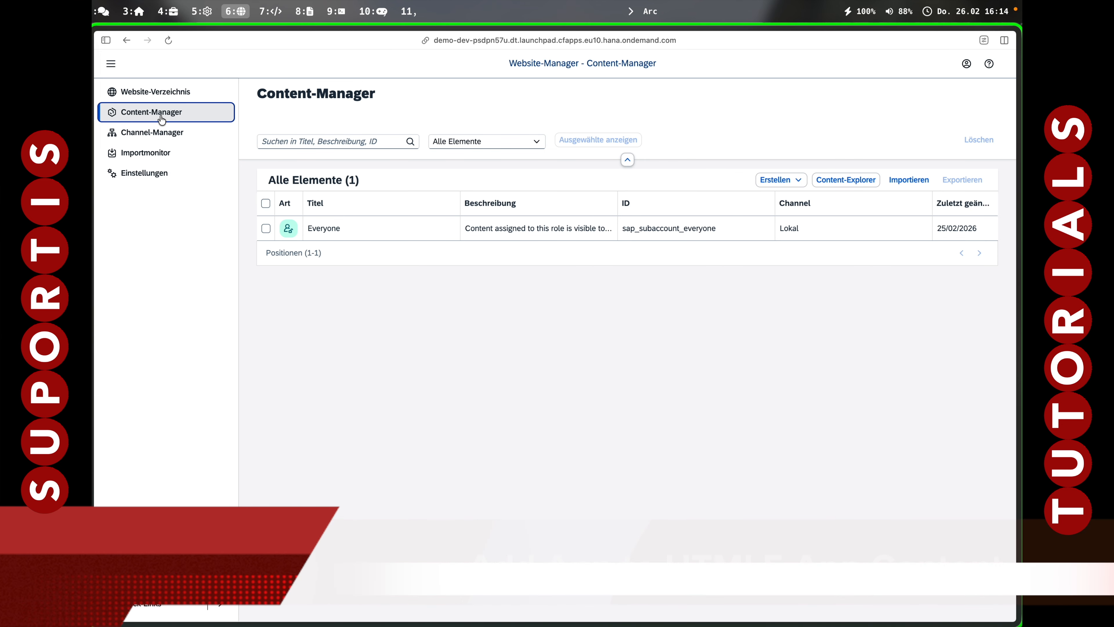
# Add Admin App, Elements App for Tutorial and UI5 App for tutorial from the HTML5 Apps channel.
pyautogui.click(835, 179)
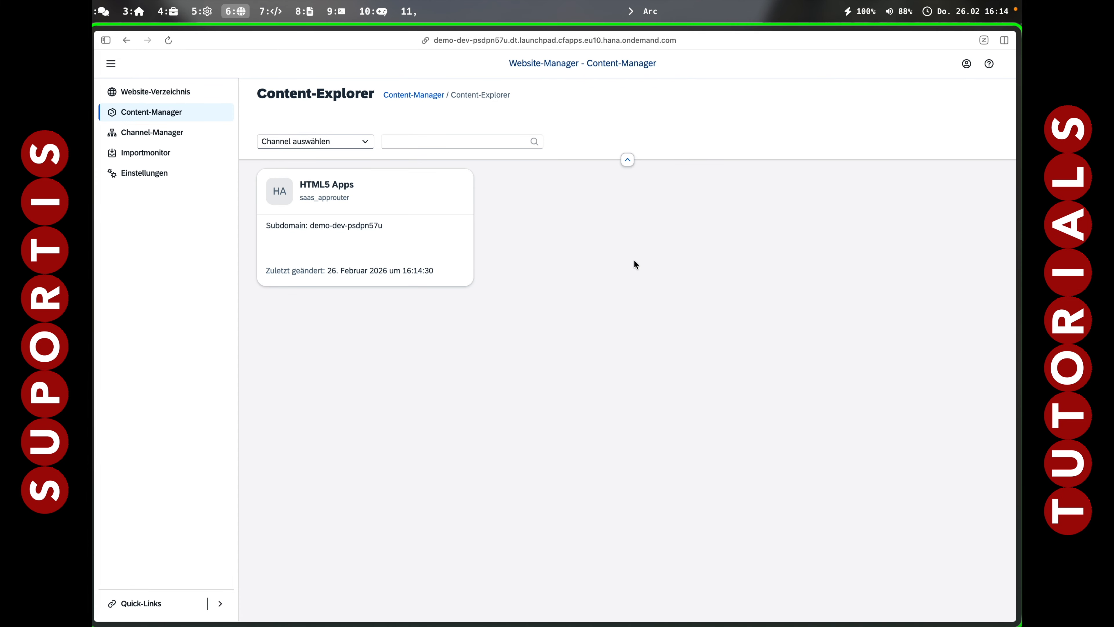
pyautogui.click(363, 143)
pyautogui.click(305, 178)
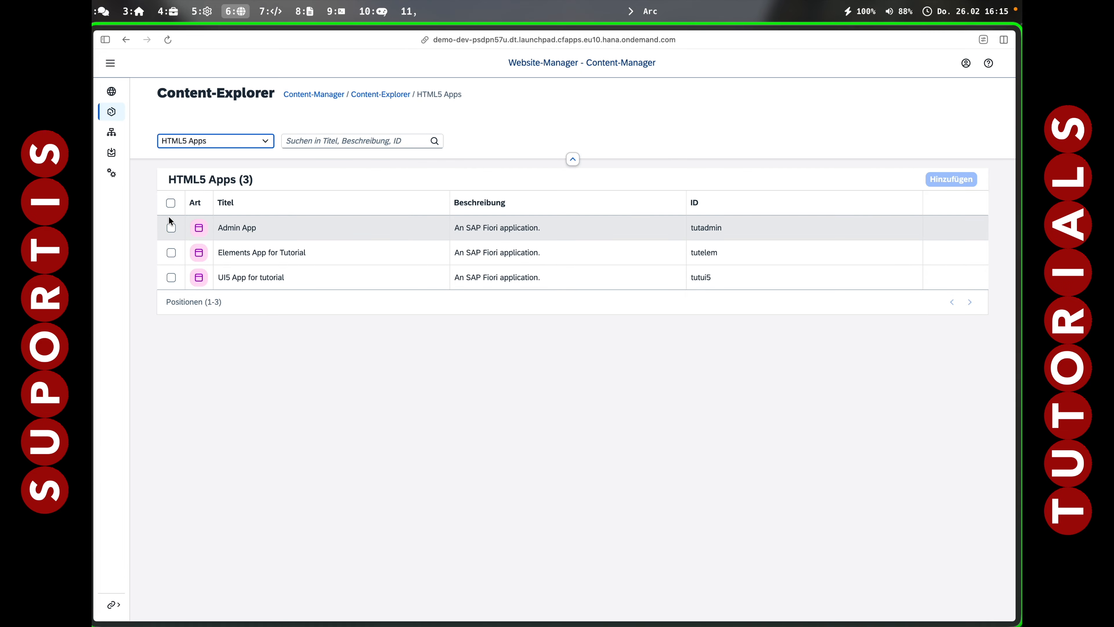
pyautogui.click(170, 203)
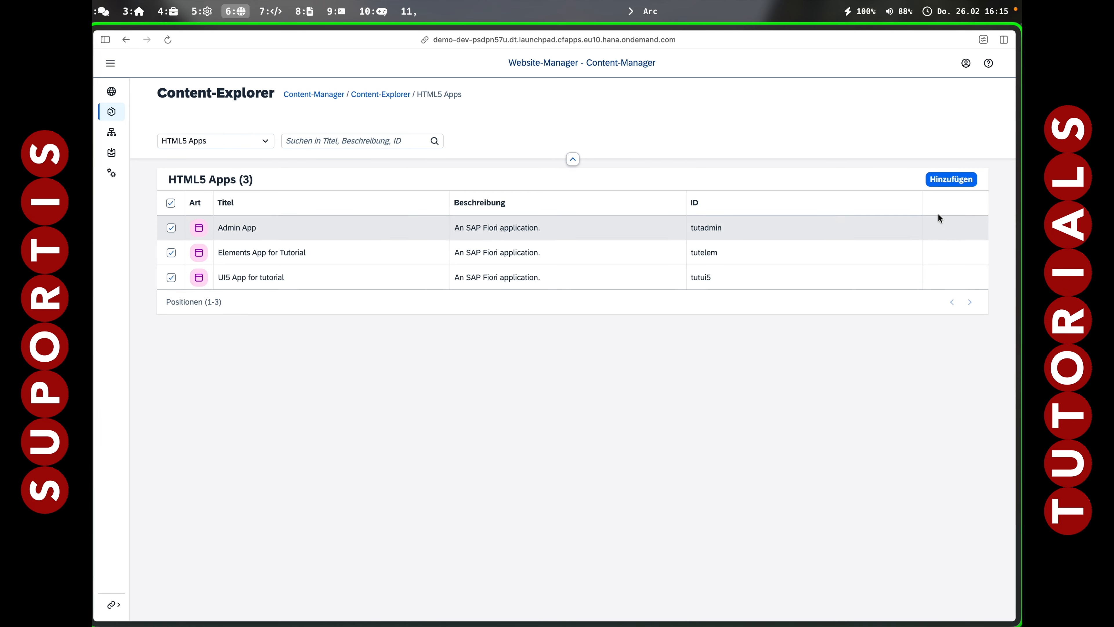
pyautogui.click(954, 182)
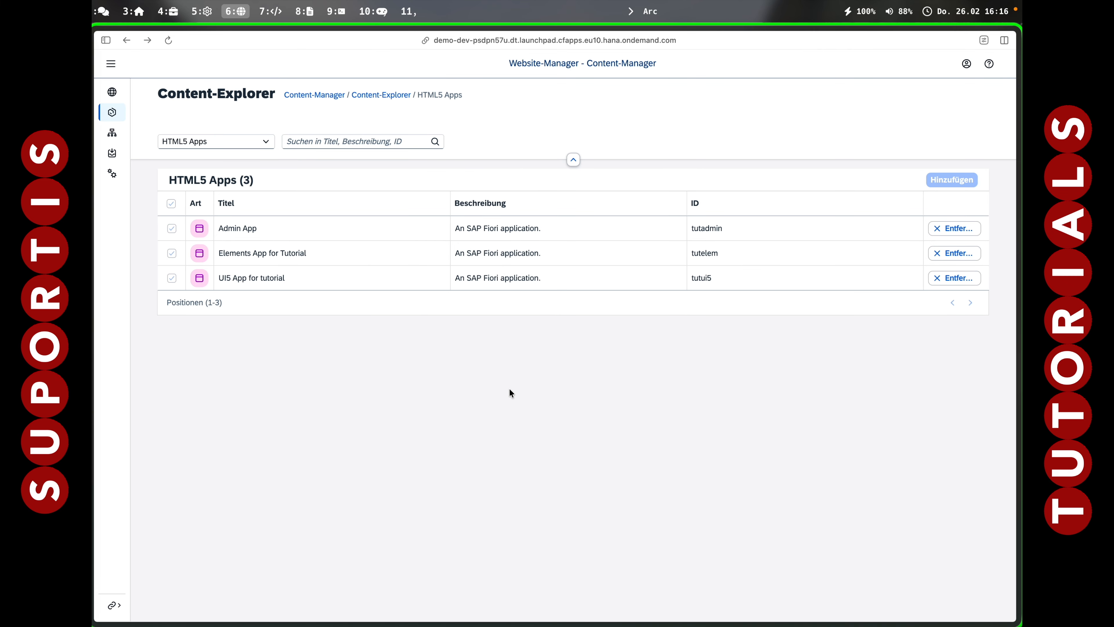
pyautogui.click(319, 95)
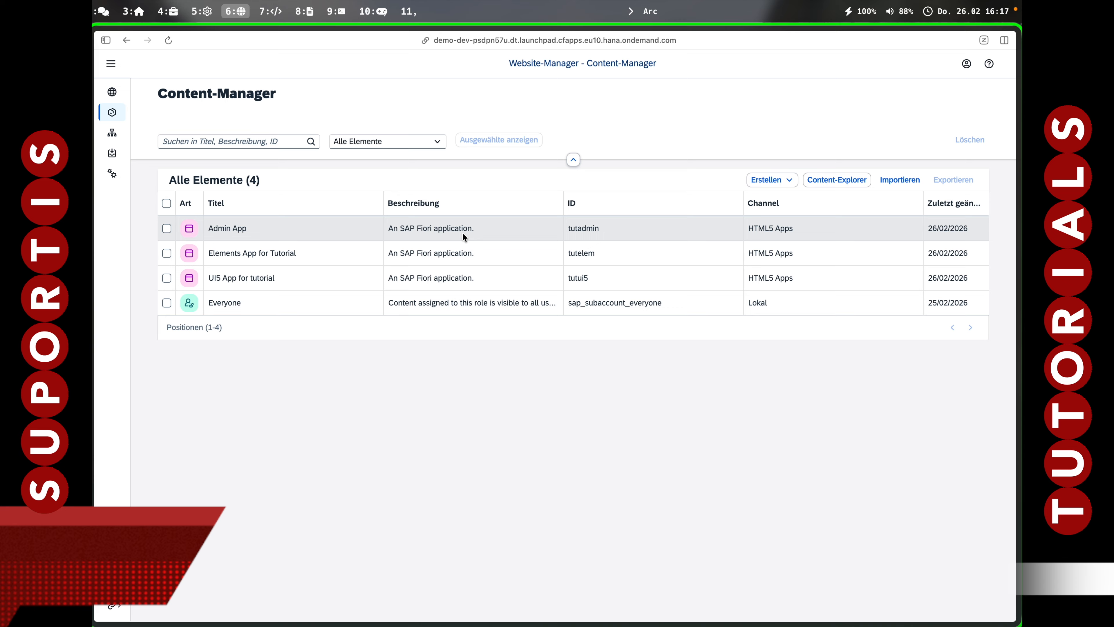
# Start a new group titled 'Tutorial Apps' and give it a short description.
pyautogui.click(787, 180)
pyautogui.click(781, 231)
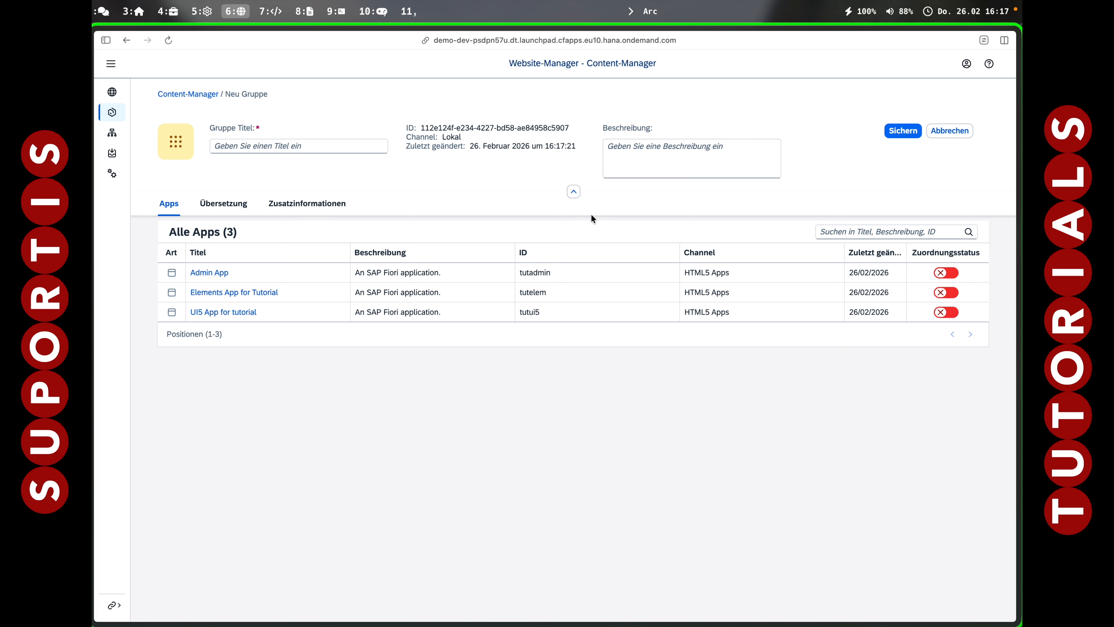
pyautogui.click(300, 144)
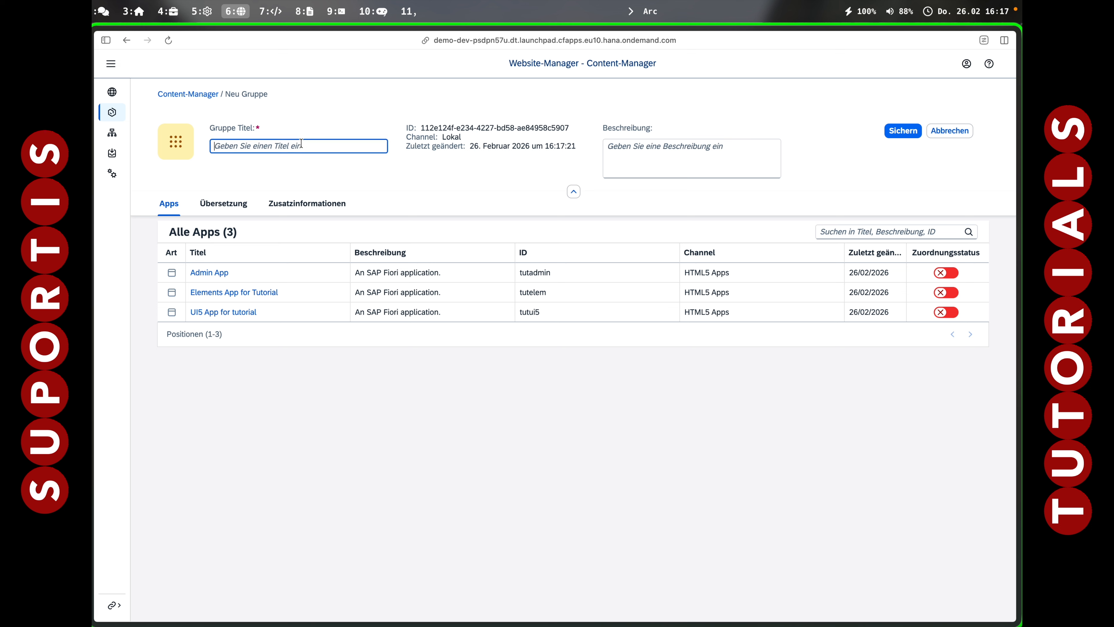
pyautogui.write('Tutorial Apps')
pyautogui.click(658, 161)
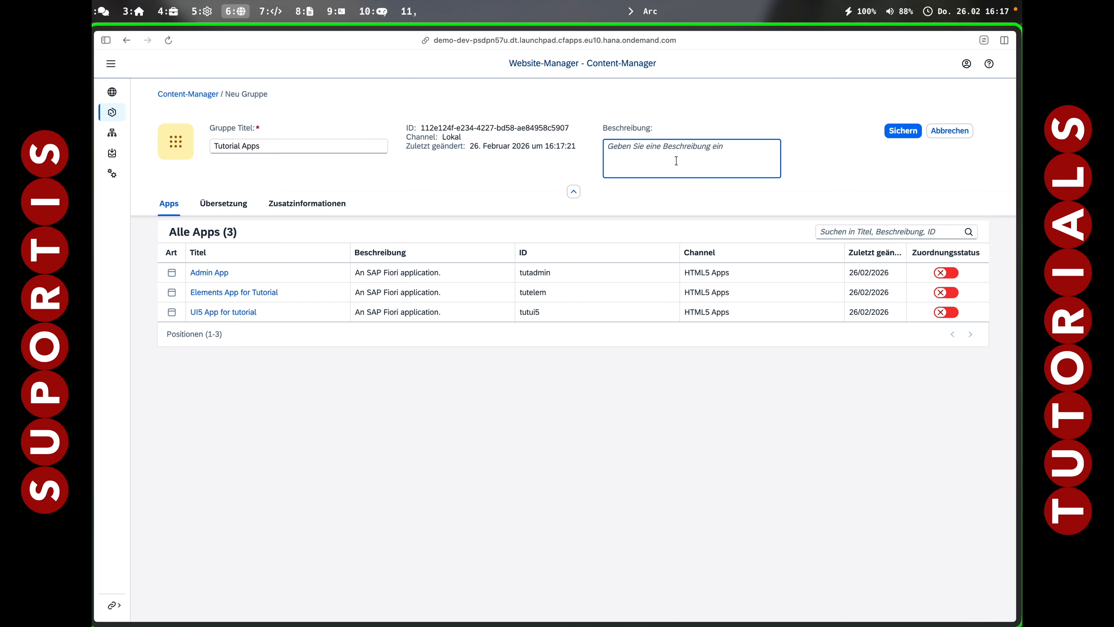
pyautogui.write('Alls App')
pyautogui.press('BackSpace')
pyautogui.press('BackSpace')
pyautogui.press('BackSpace')
pyautogui.press('BackSpace')
pyautogui.write('Apps ot')
pyautogui.press('BackSpace')
pyautogui.write('f then Tutorial')
pyautogui.press('Tab')
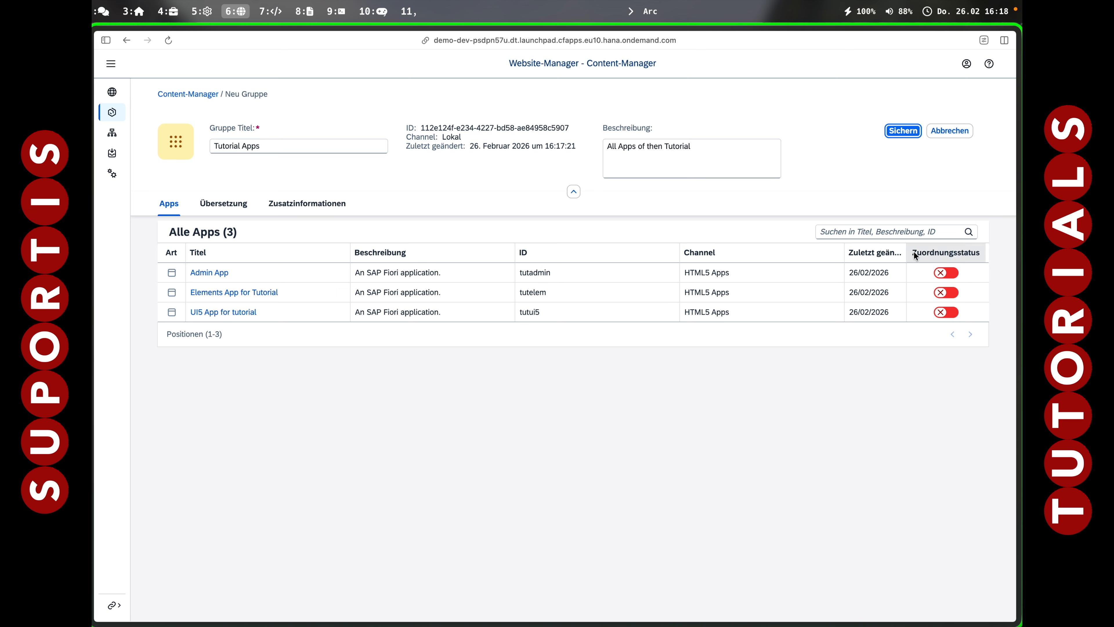
# Assign the Admin, Elements and UI5 tutorial apps to the group and save it.
pyautogui.click(945, 272)
pyautogui.click(946, 292)
pyautogui.click(948, 310)
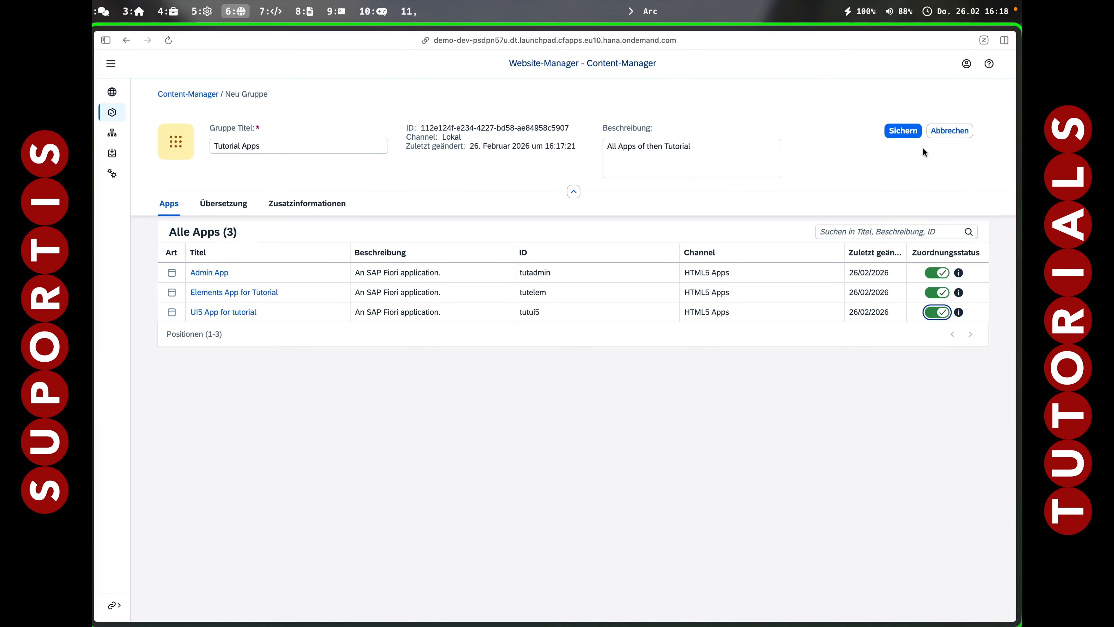
pyautogui.click(908, 131)
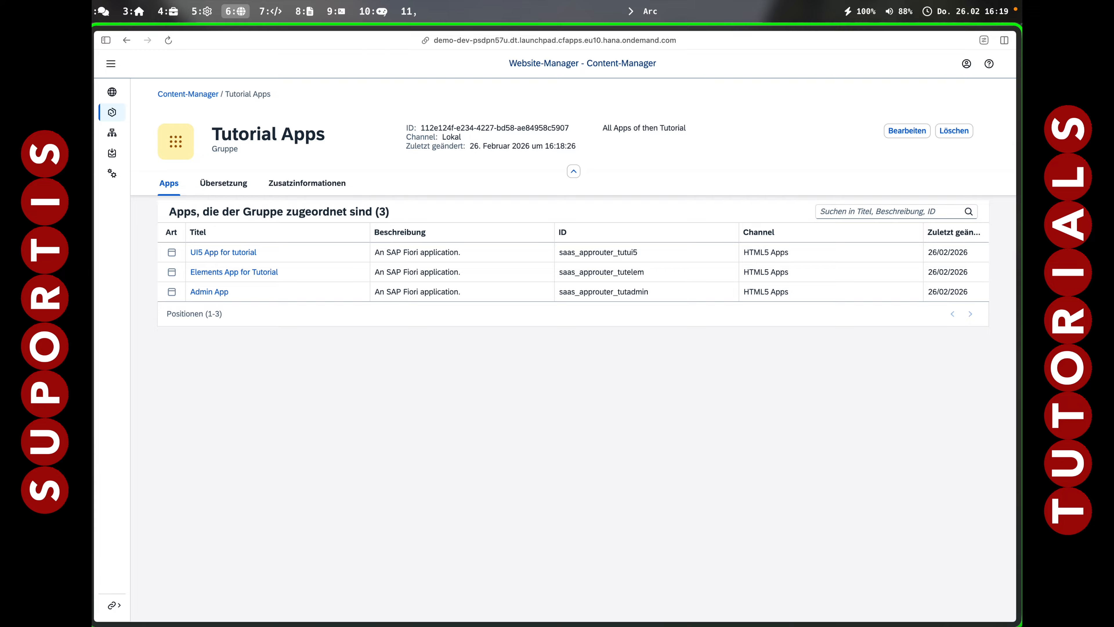
# Create a site named 'Launchpad' from the site directory, then return to the directory tab.
pyautogui.click(110, 64)
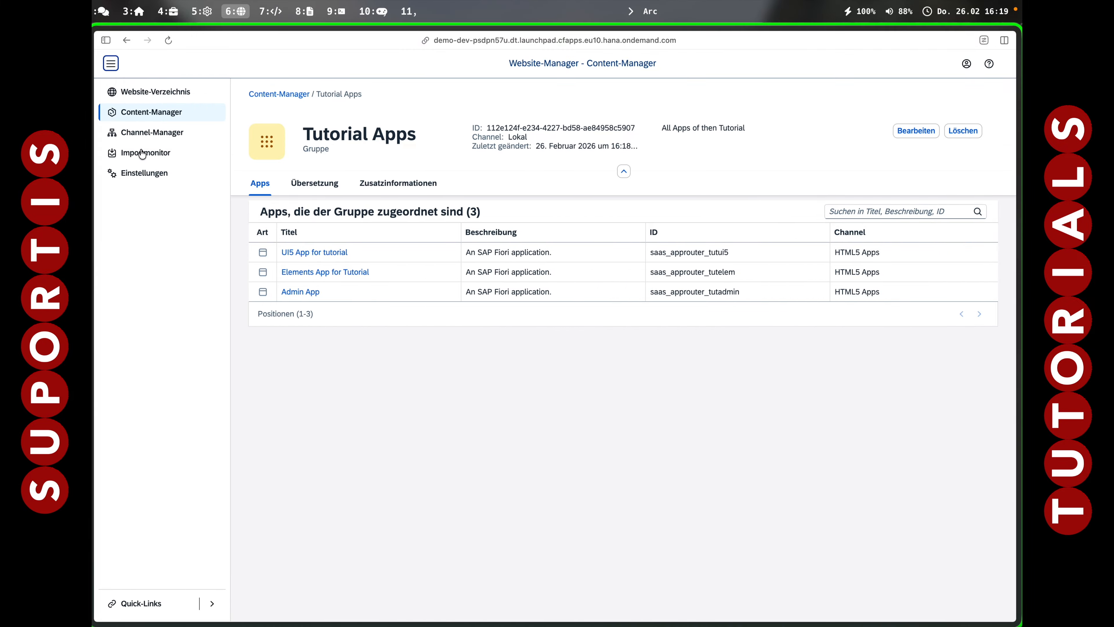
pyautogui.click(147, 133)
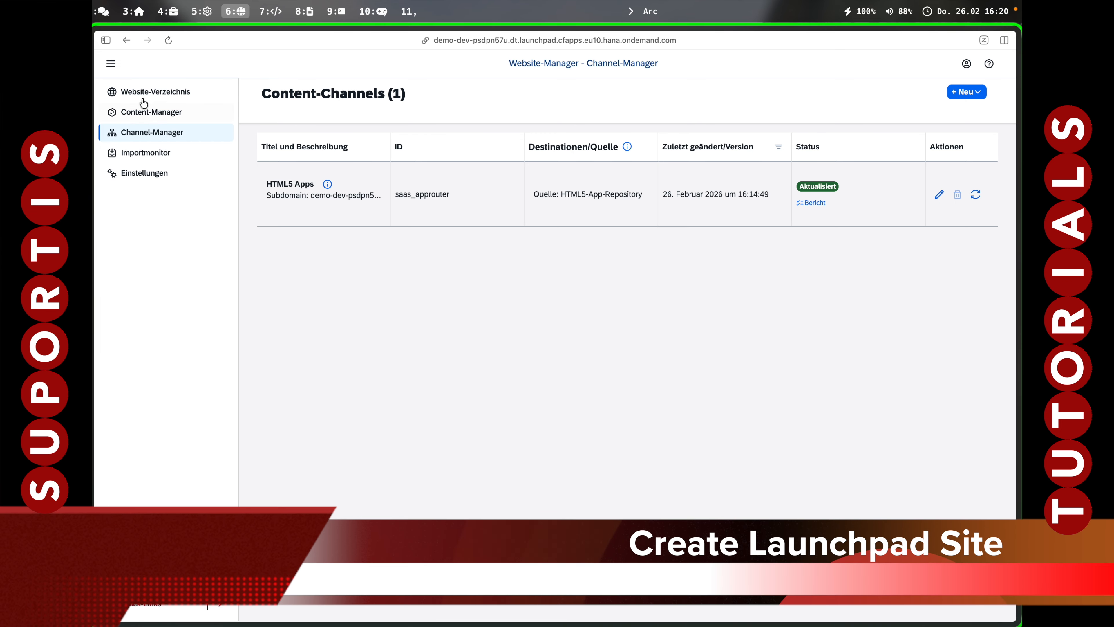
pyautogui.click(148, 91)
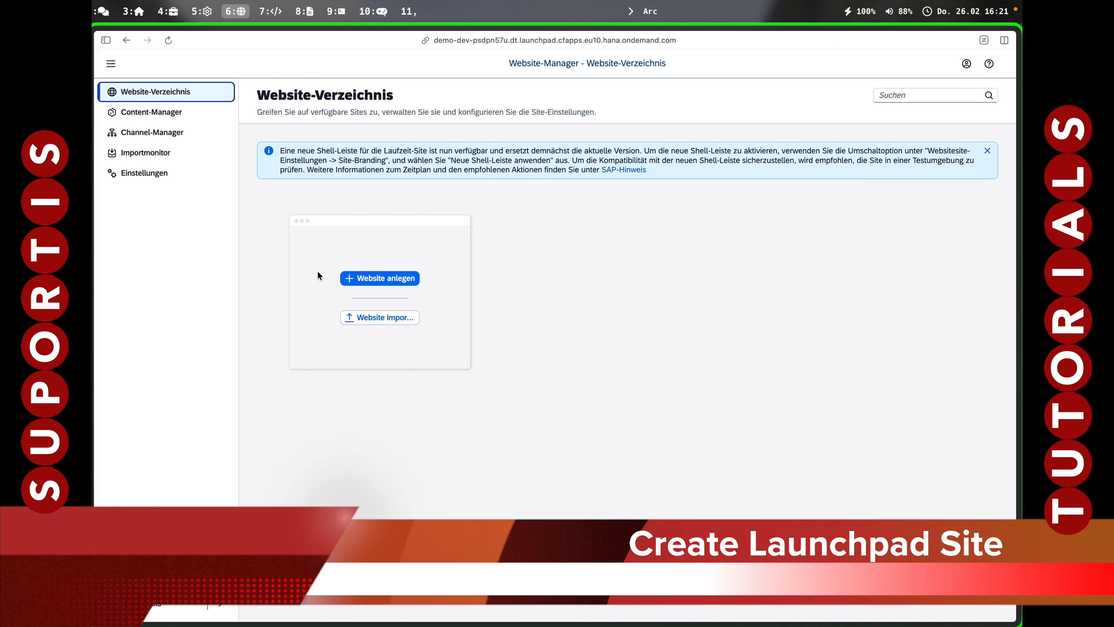
pyautogui.click(401, 282)
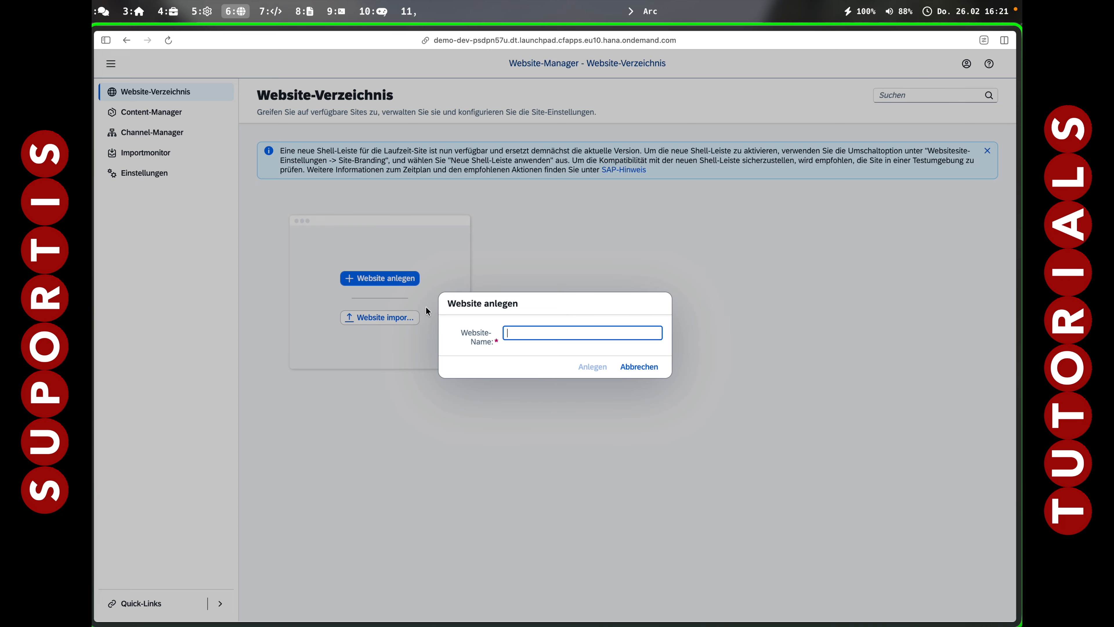
pyautogui.write('Launchpad')
pyautogui.click(597, 368)
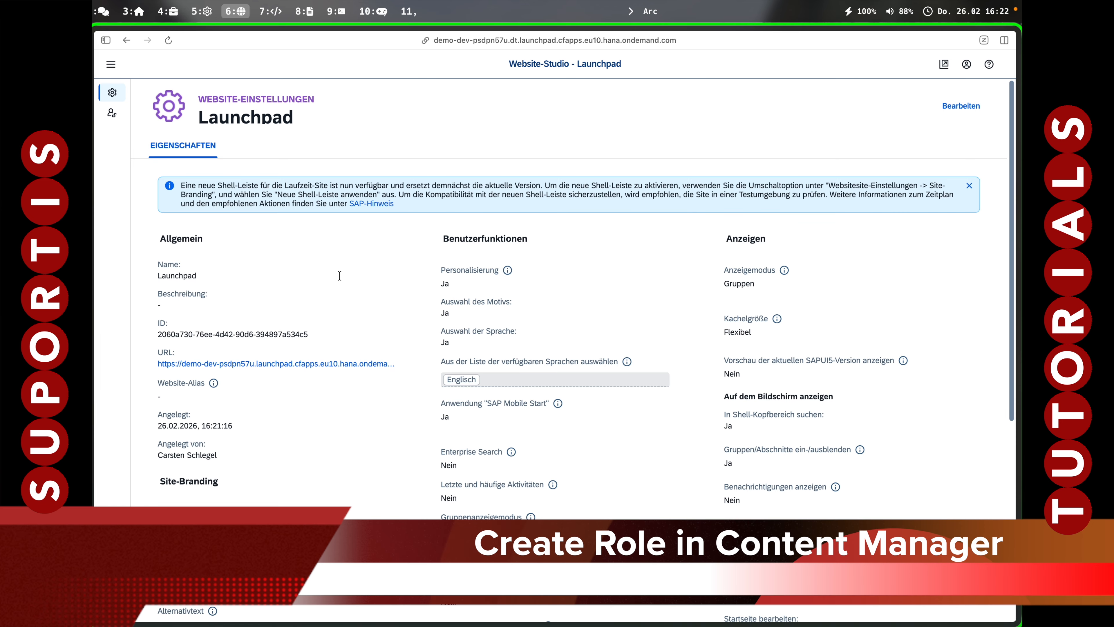
pyautogui.press('super+s')
pyautogui.click(145, 313)
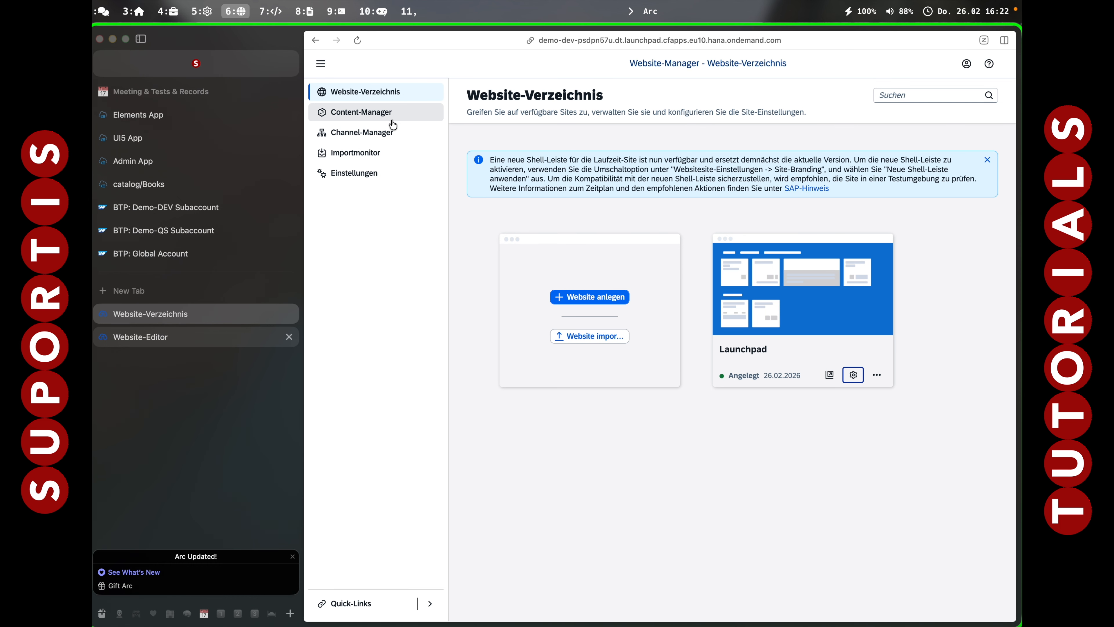
# In the Content Manager, begin a new role from the Create menu.
pyautogui.click(371, 118)
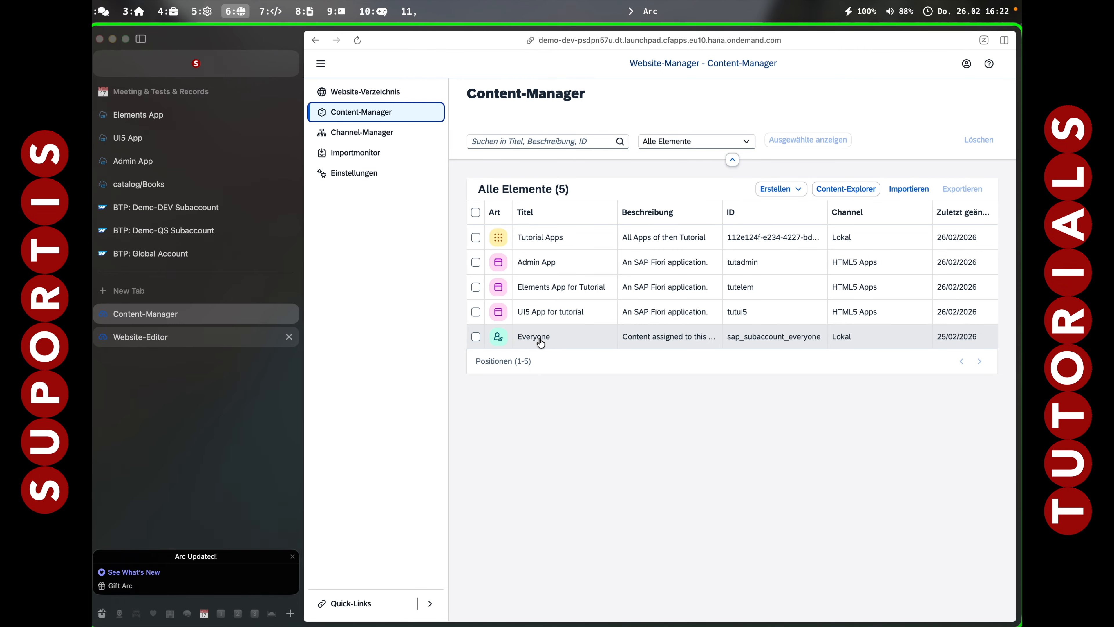
pyautogui.click(790, 193)
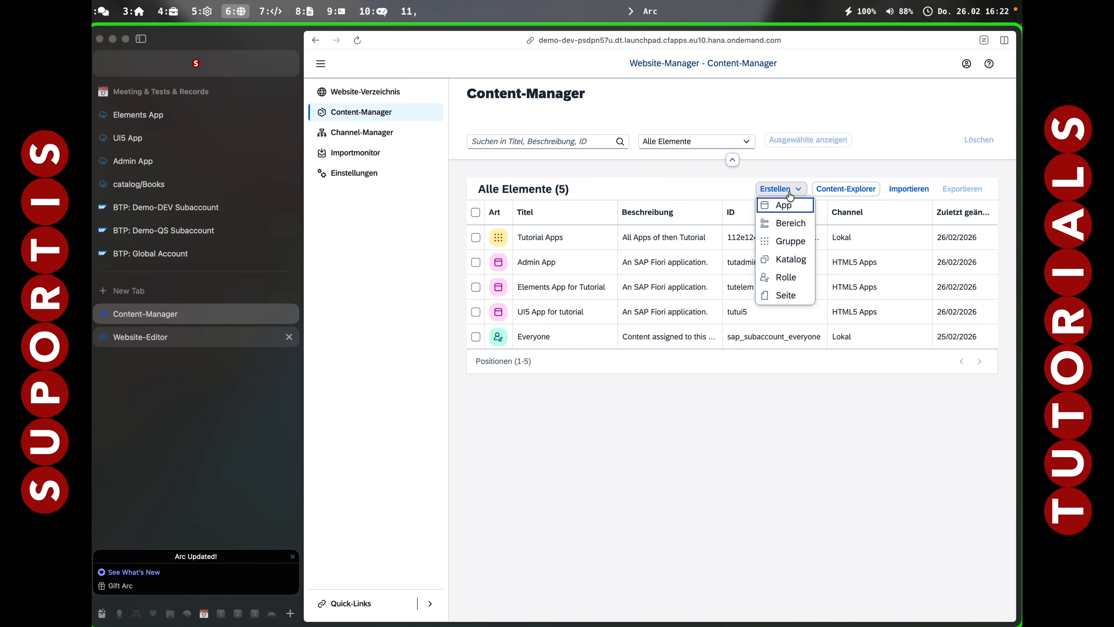
pyautogui.click(790, 278)
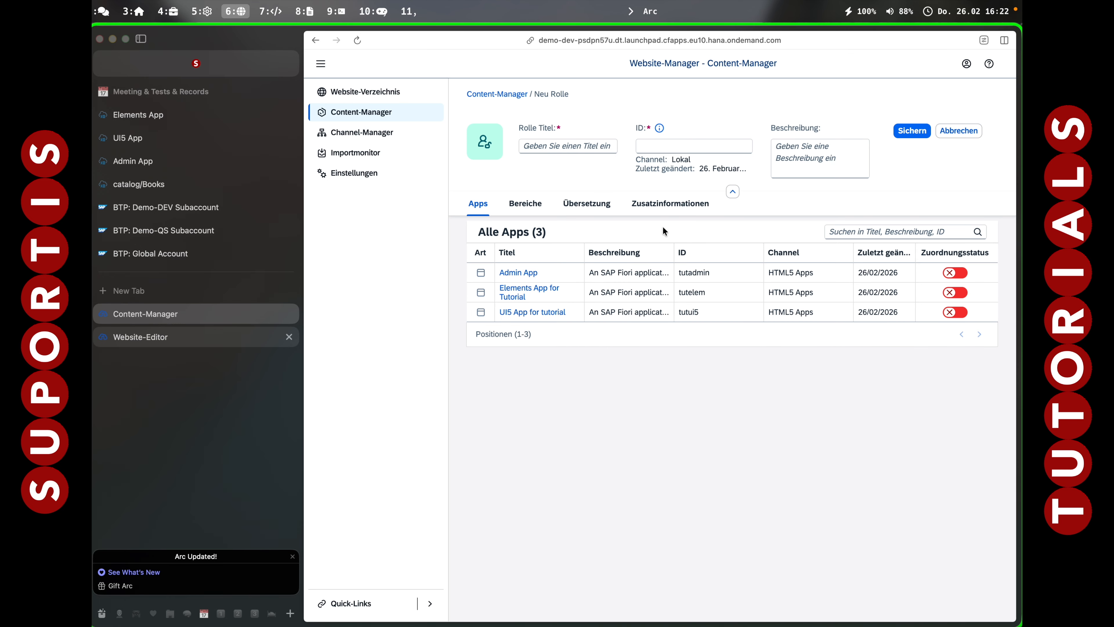
# Title the role TutorialAllApps, fill its ID from the title, and describe it as 'Role for all Apps'.
pyautogui.click(574, 145)
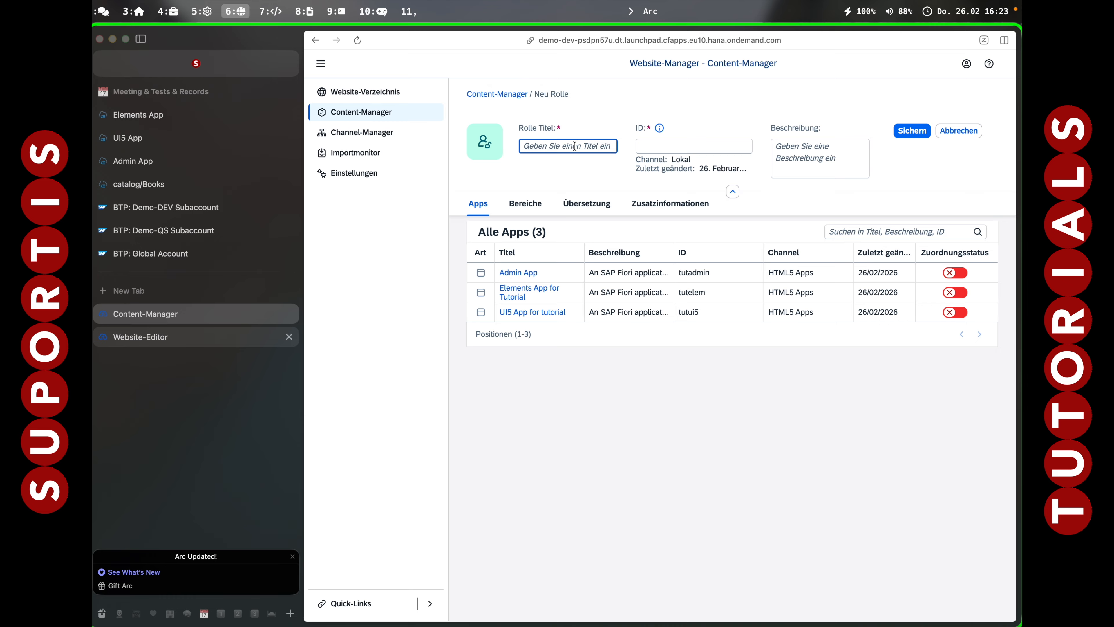
pyautogui.write('Tutor')
pyautogui.write('aialAllApps')
pyautogui.click(669, 146)
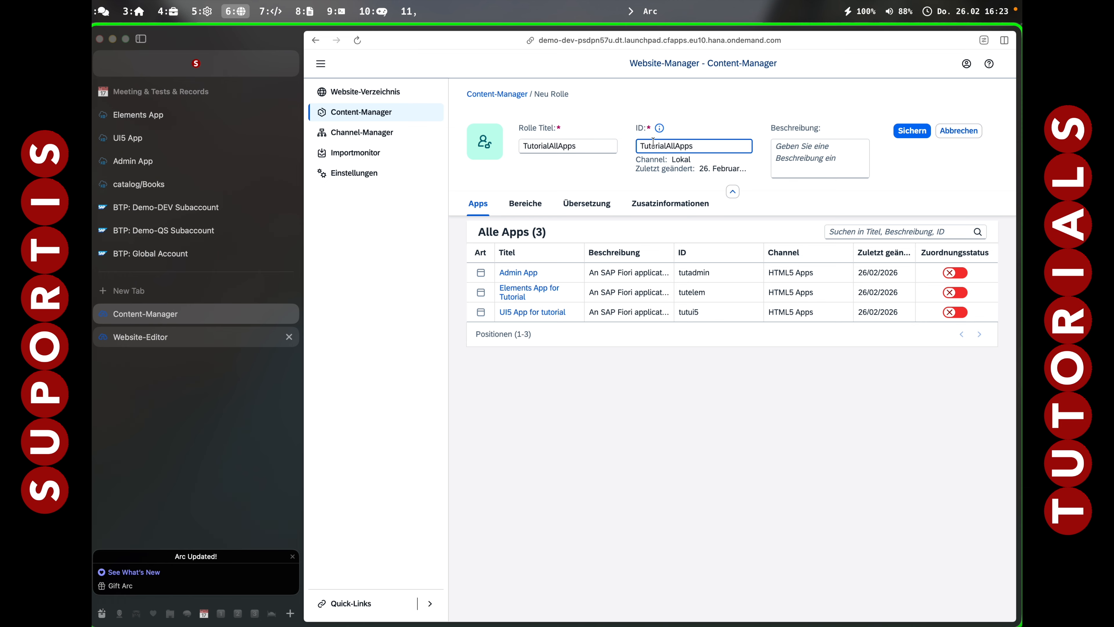
pyautogui.click(804, 164)
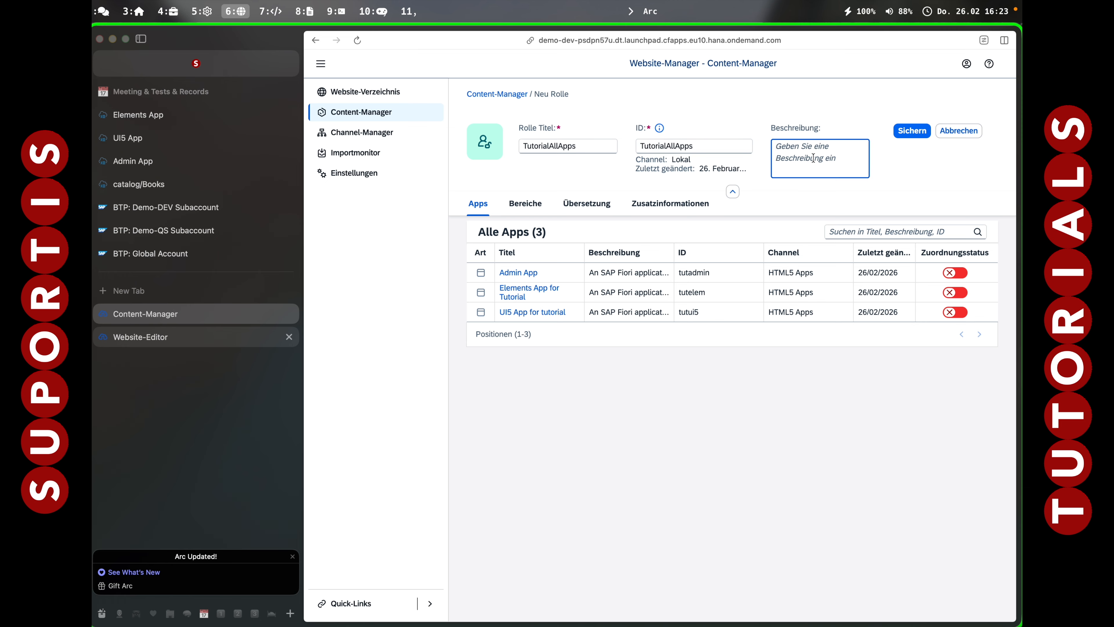
pyautogui.write('Role f')
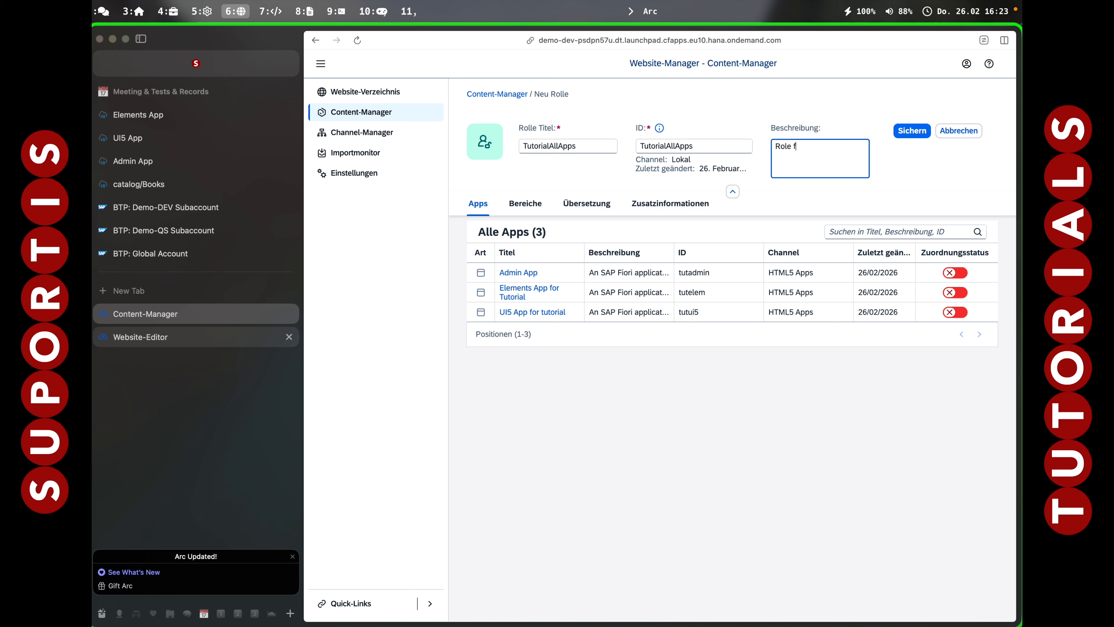
pyautogui.write('or all Apps')
# Assign the Admin, Elements and UI5 tutorial apps to the role and save it.
pyautogui.click(957, 273)
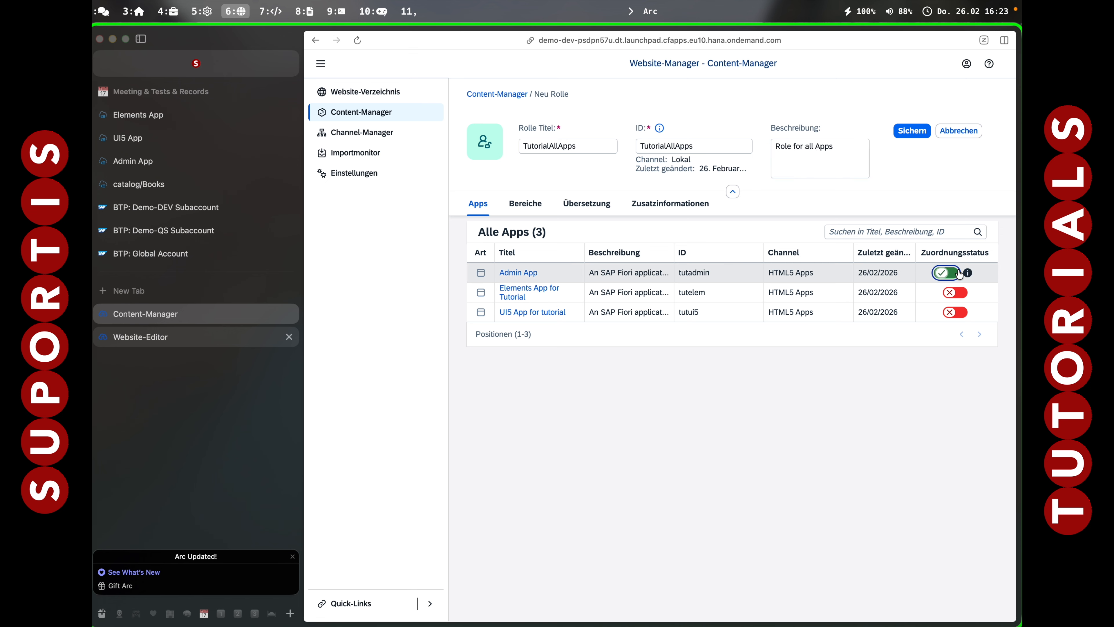
pyautogui.click(957, 292)
pyautogui.click(957, 312)
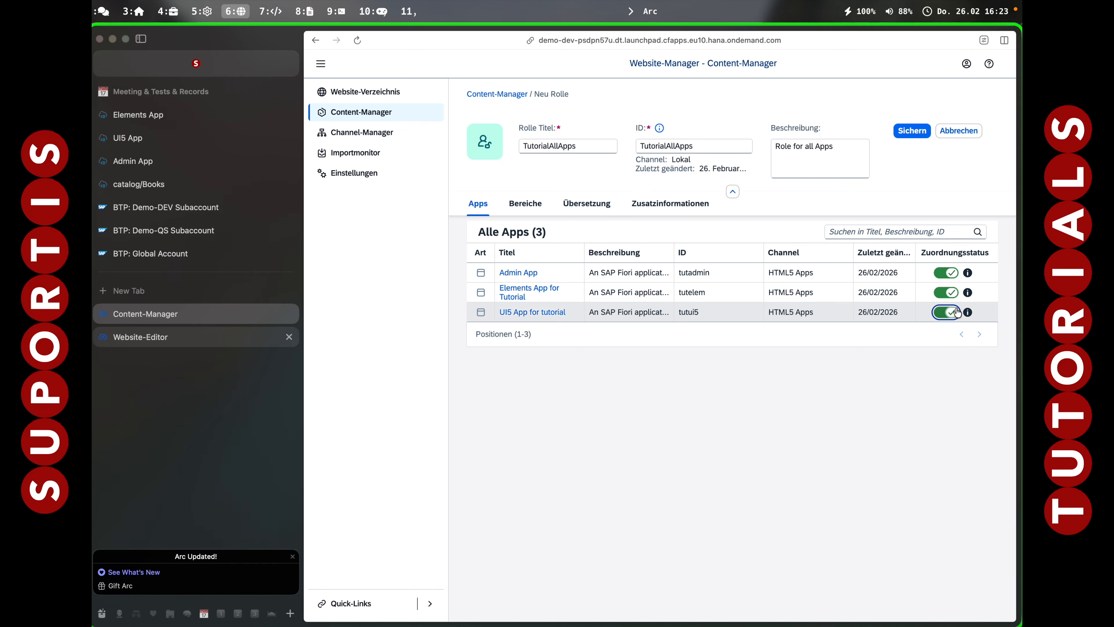
pyautogui.click(913, 131)
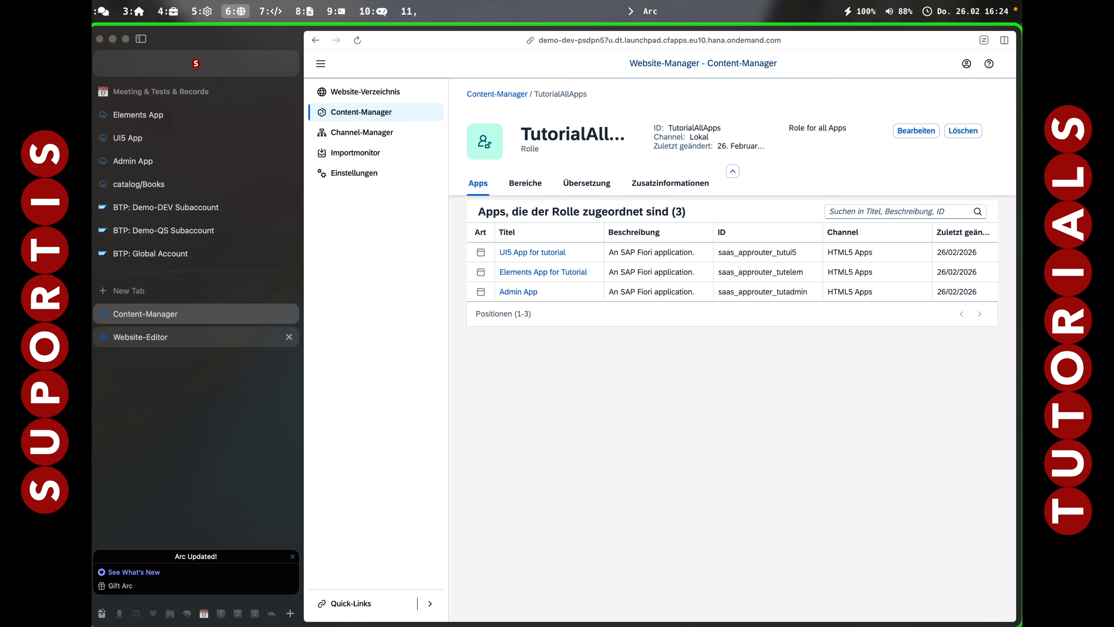
pyautogui.click(654, 291)
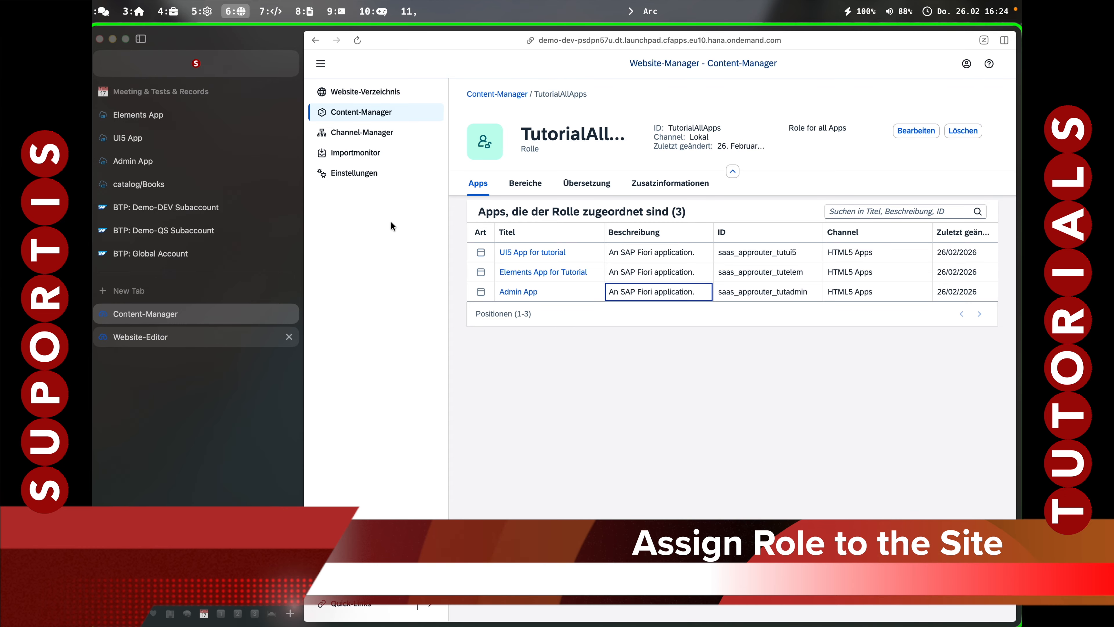
# Open the Launchpad site's settings at its Role Assignments section.
pyautogui.click(360, 95)
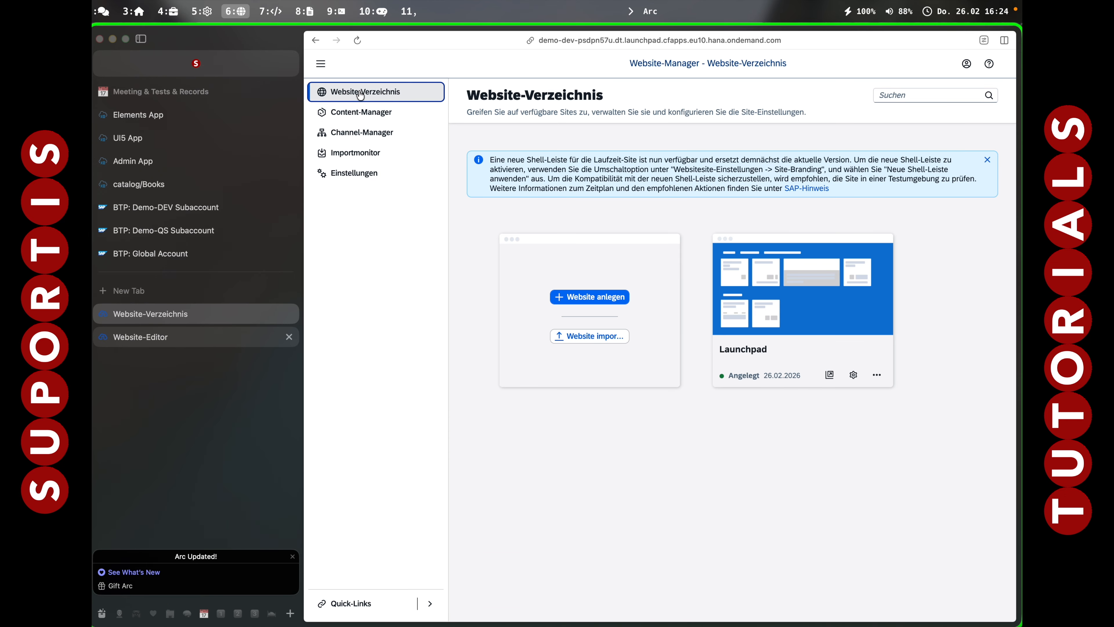
pyautogui.click(853, 375)
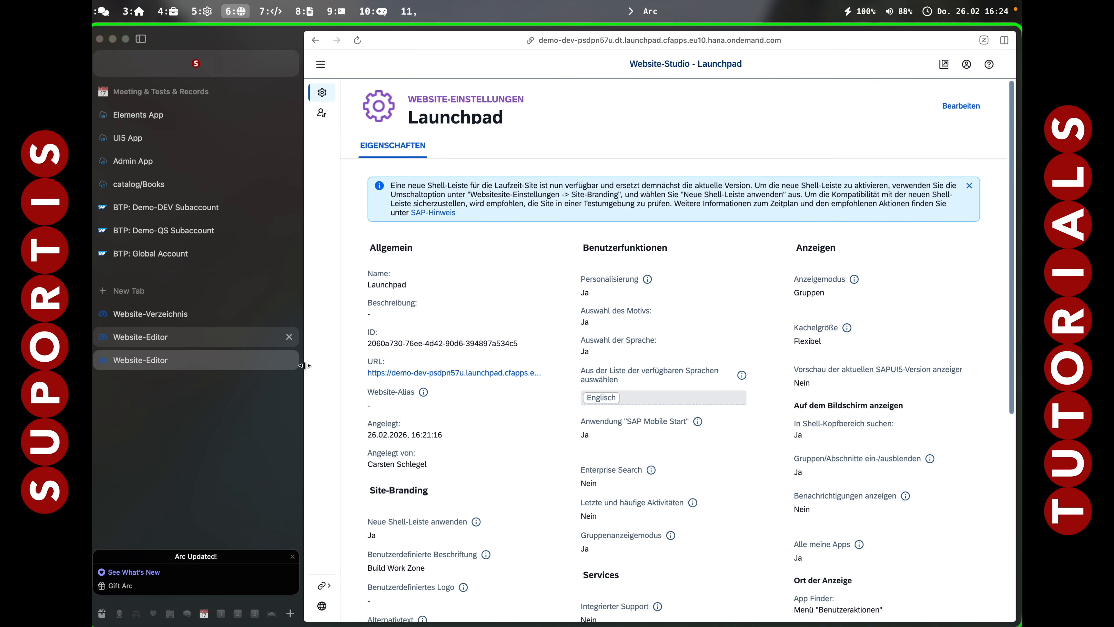
pyautogui.click(289, 336)
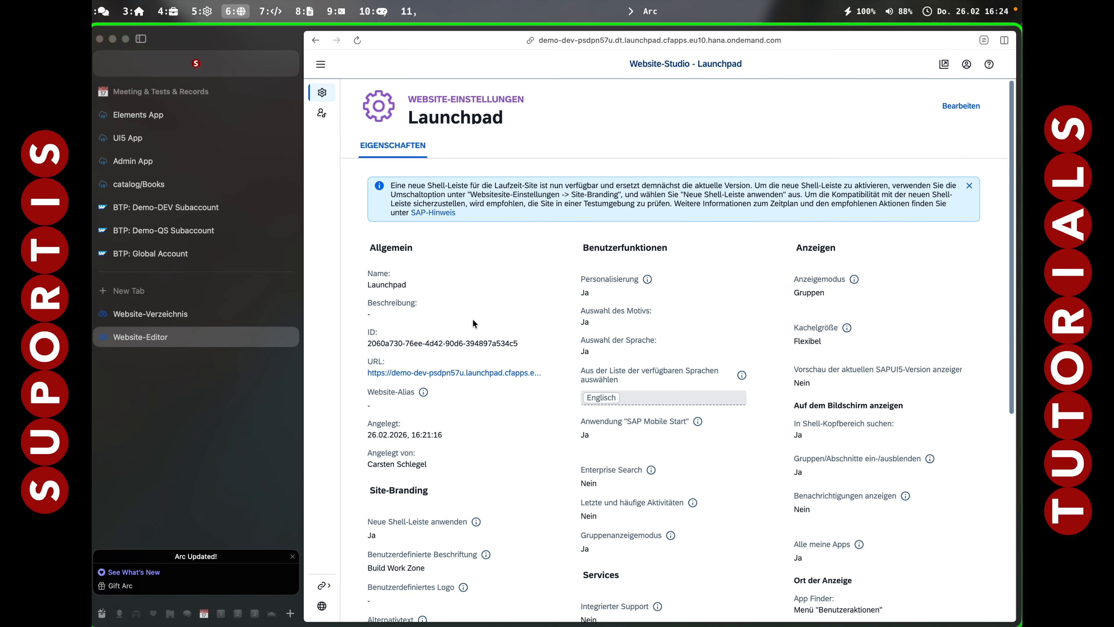
pyautogui.click(321, 64)
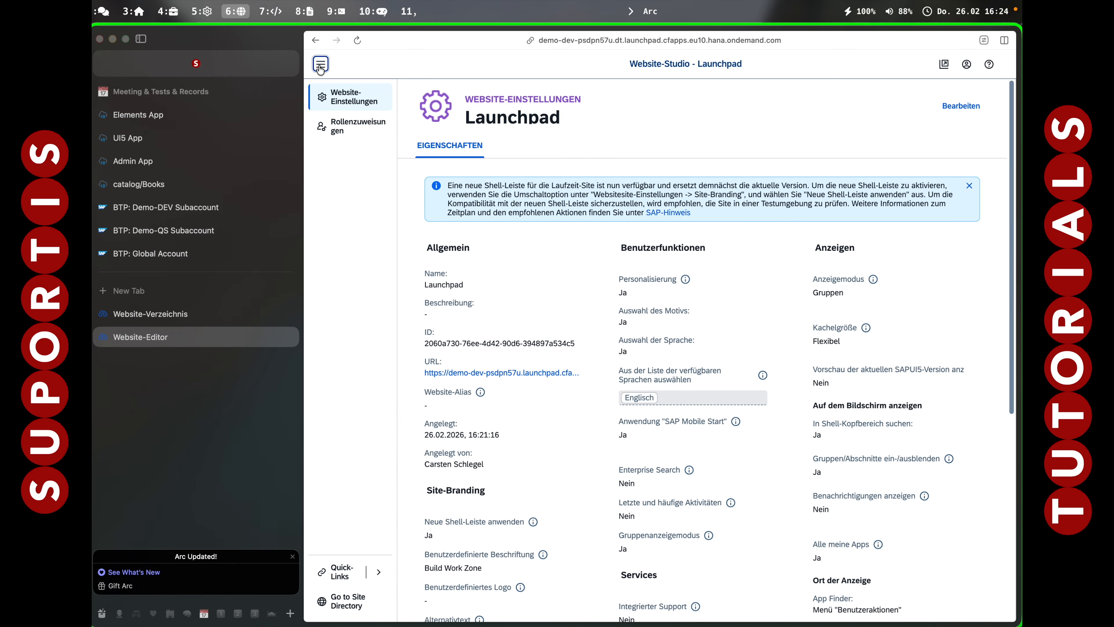
pyautogui.click(357, 115)
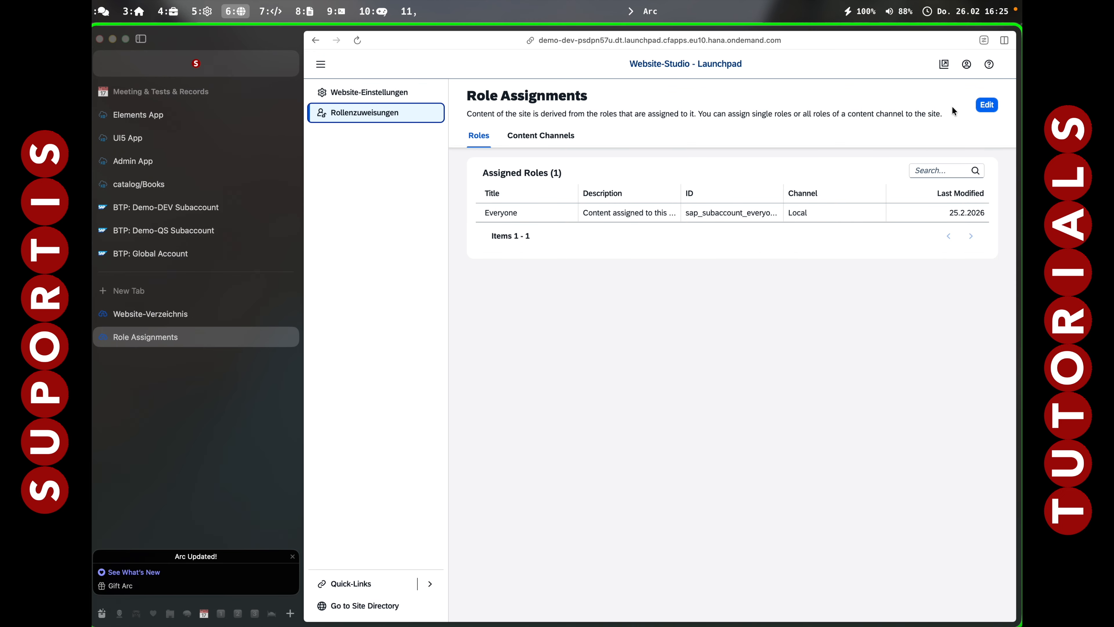
# Switch on TutorialAllApps for the site, save, and acknowledge the background-save notice.
pyautogui.click(987, 109)
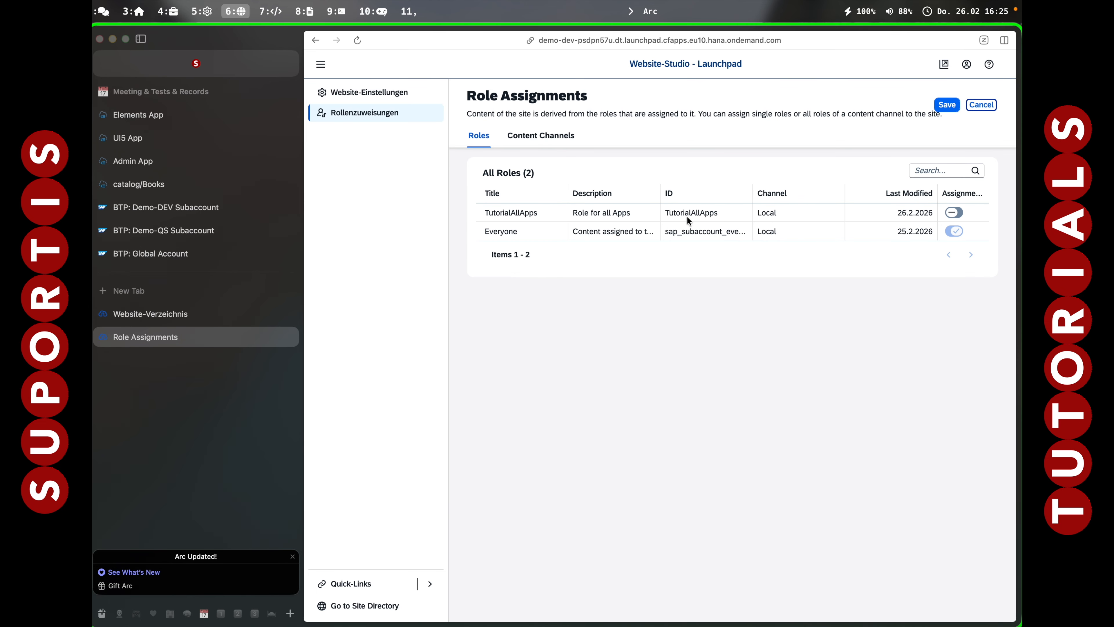
pyautogui.click(958, 216)
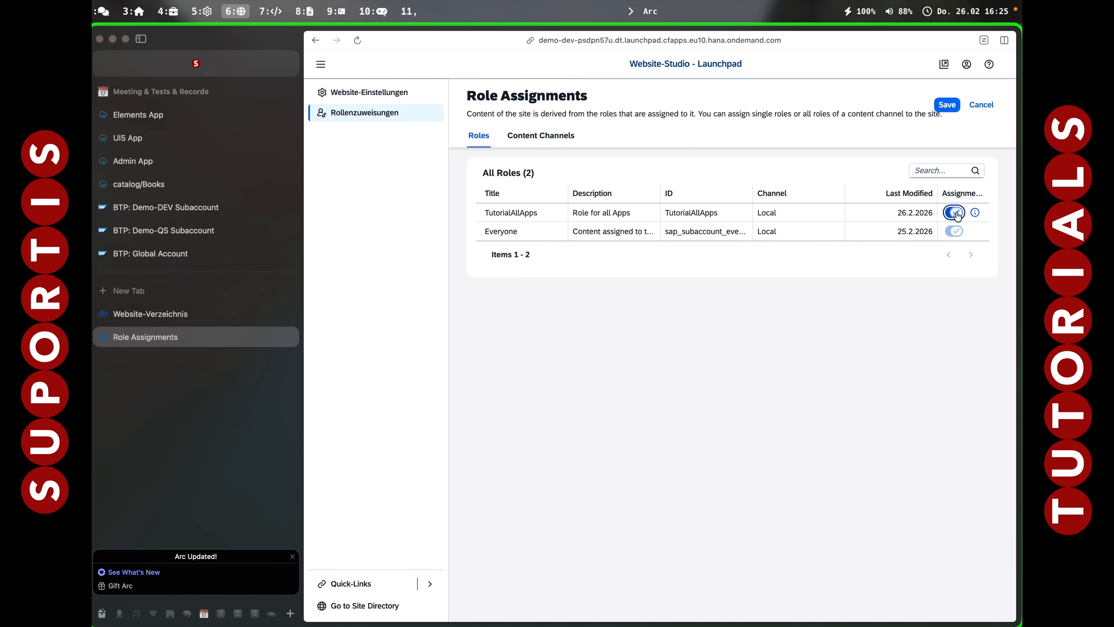
pyautogui.click(956, 107)
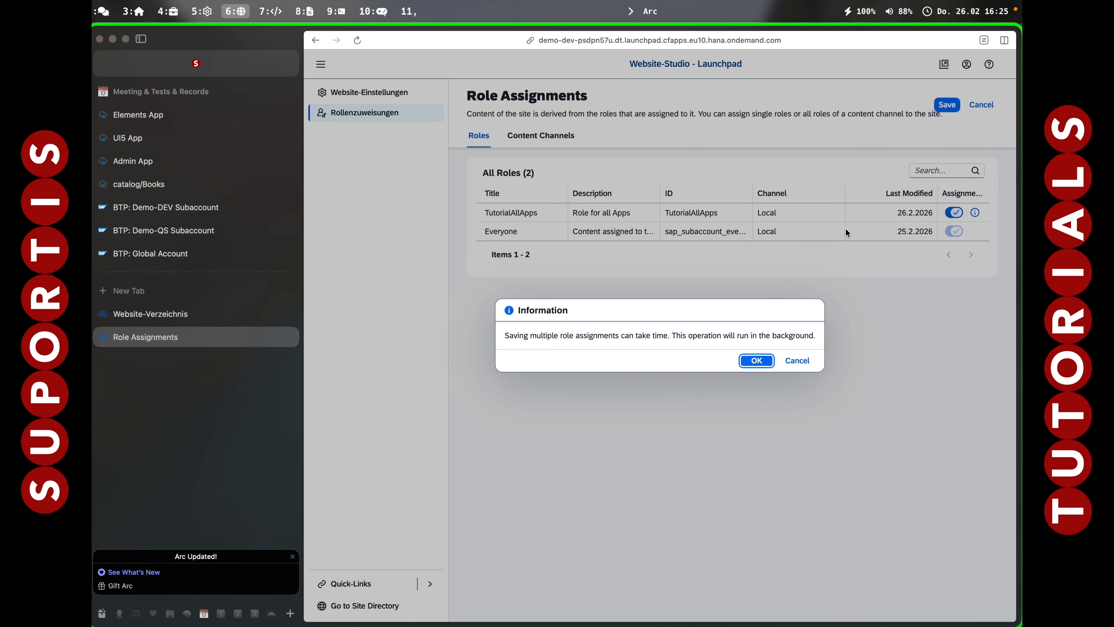
pyautogui.click(757, 360)
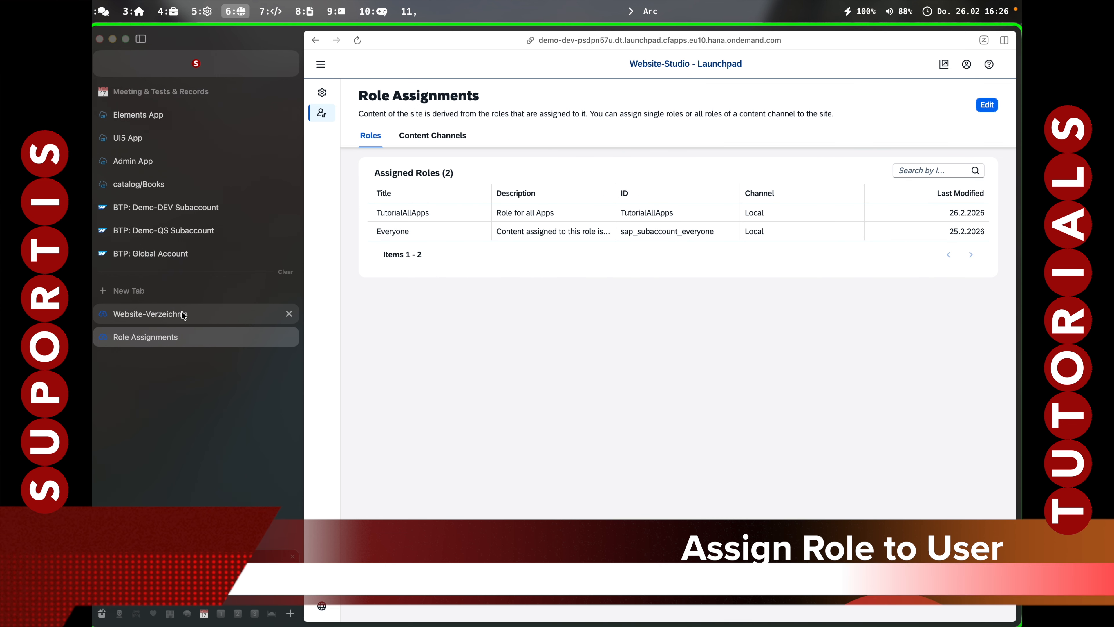
pyautogui.click(184, 315)
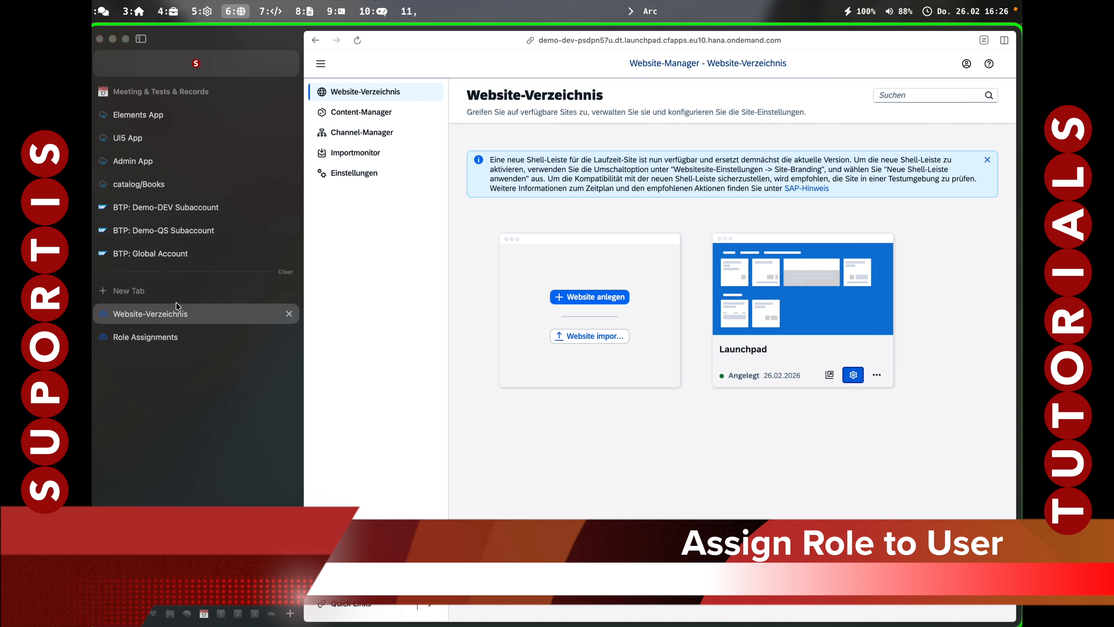
# Open a user's details under Security > Users in the Demo-DEV subaccount.
pyautogui.click(153, 210)
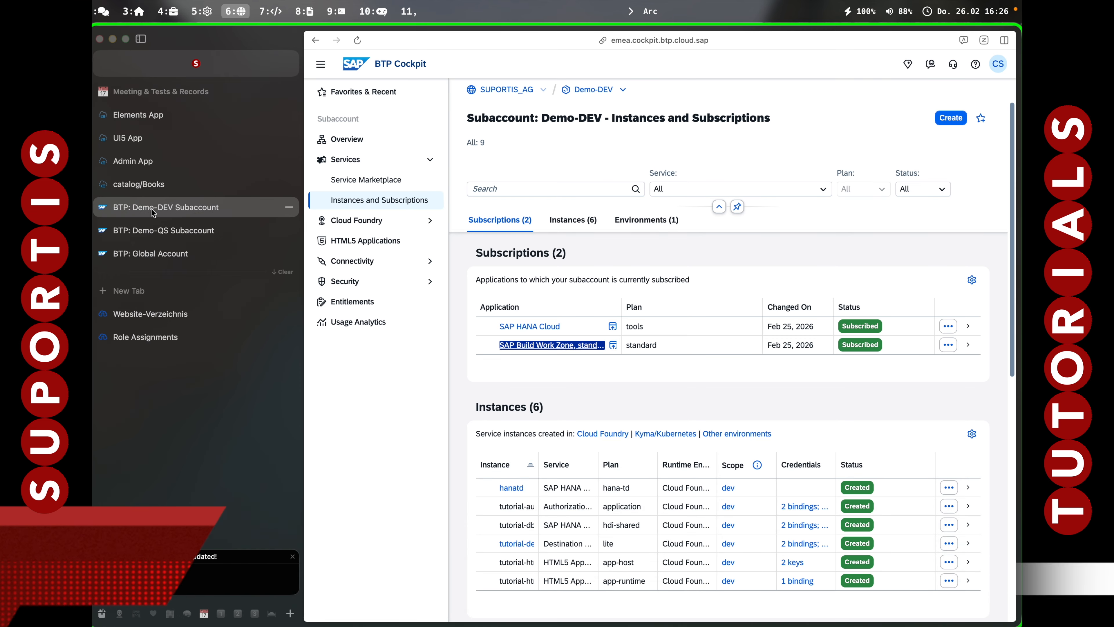
pyautogui.click(355, 290)
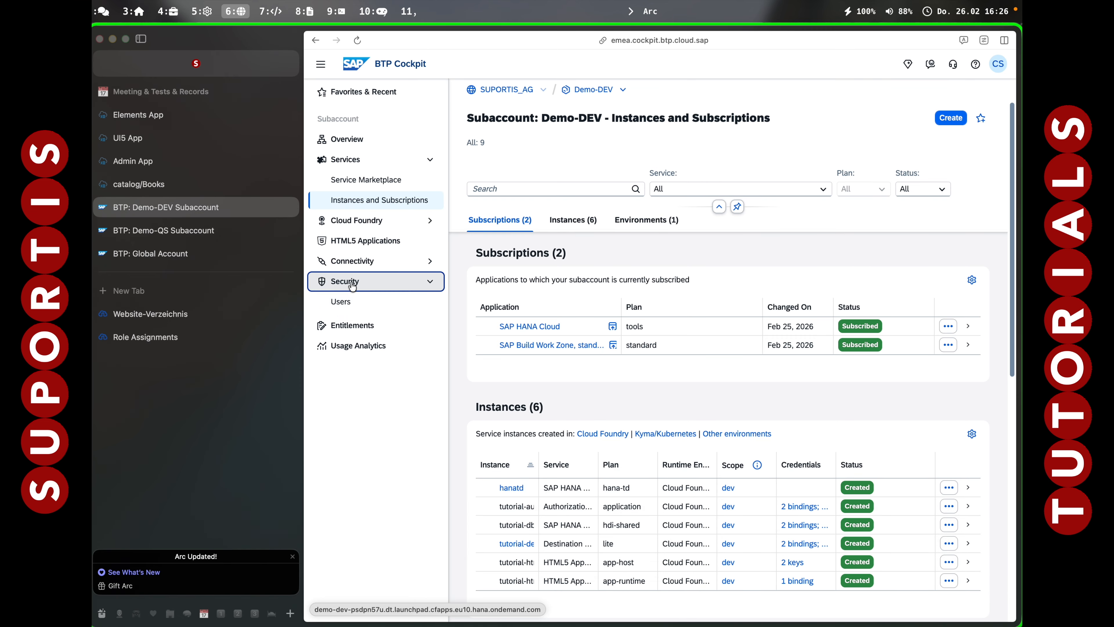
pyautogui.click(361, 307)
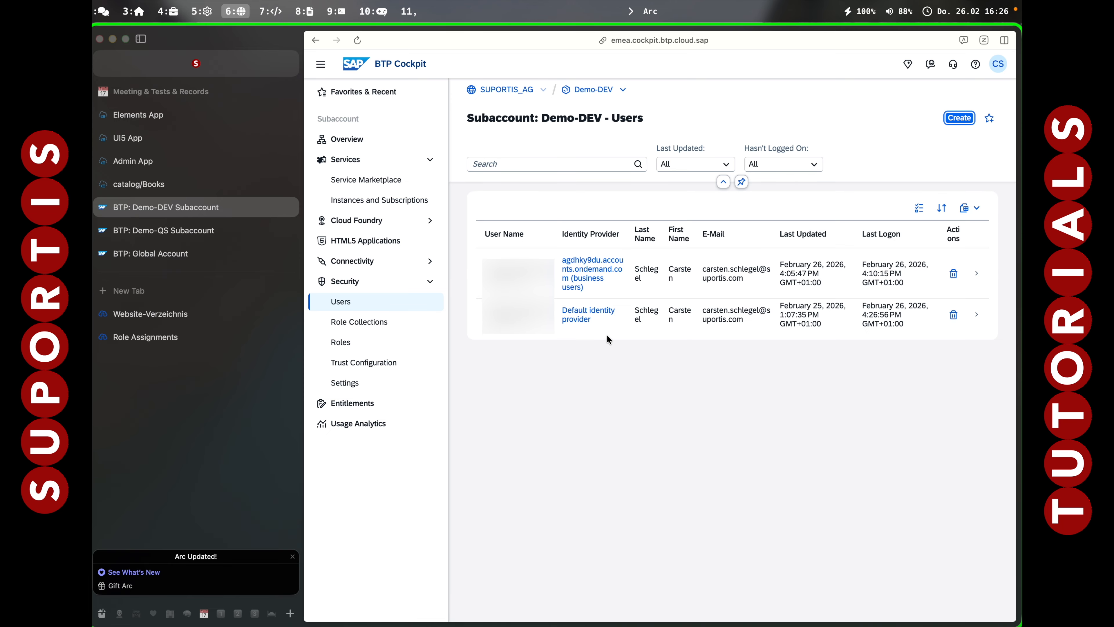
pyautogui.click(680, 319)
pyautogui.scroll(-5, 939, 214)
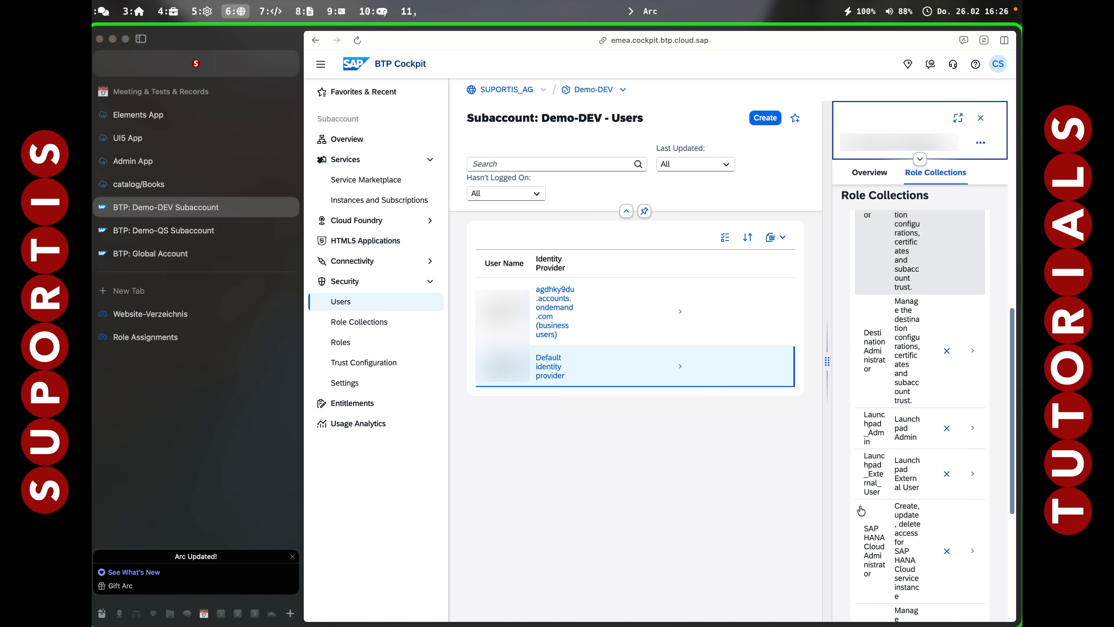
# Assign the TutorialAllApps role collection to the user.
pyautogui.click(972, 264)
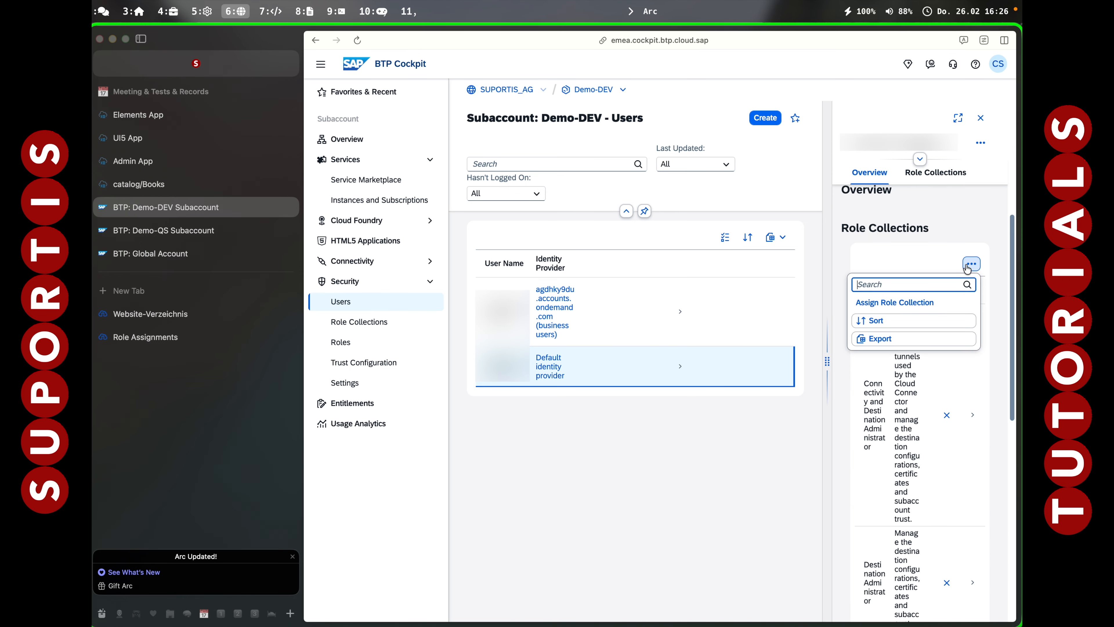
pyautogui.click(908, 303)
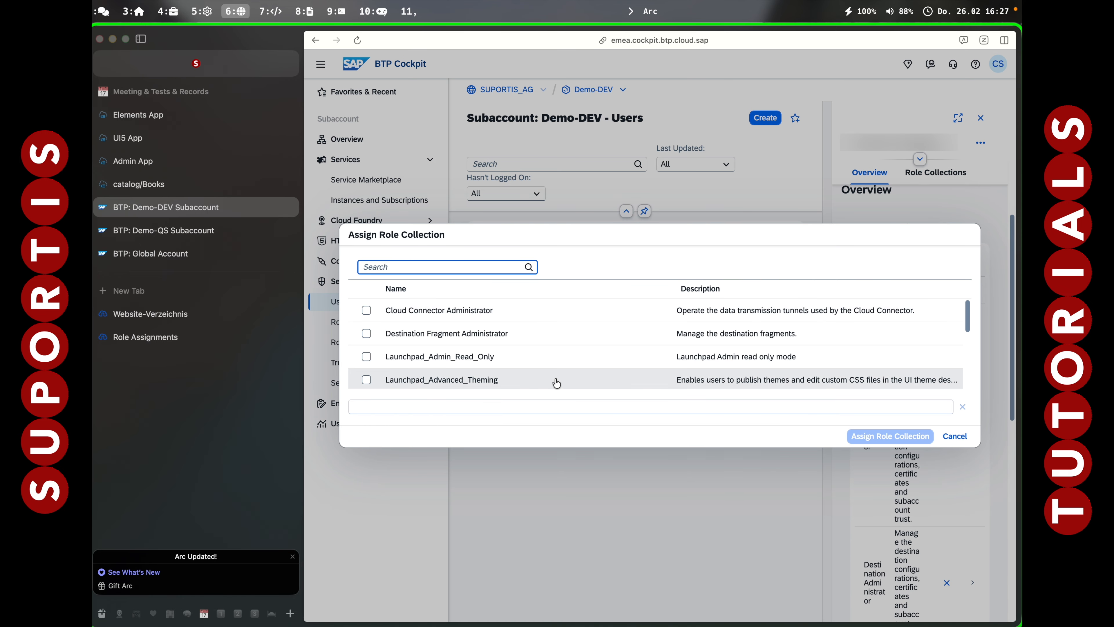
pyautogui.scroll(-10, 557, 383)
pyautogui.click(367, 377)
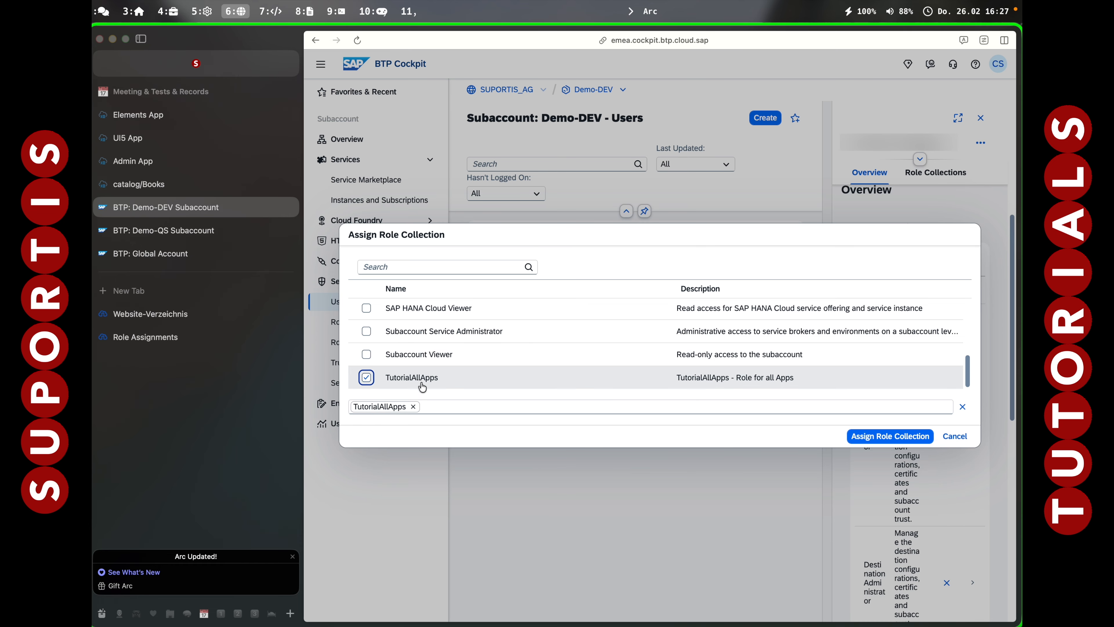
pyautogui.click(890, 436)
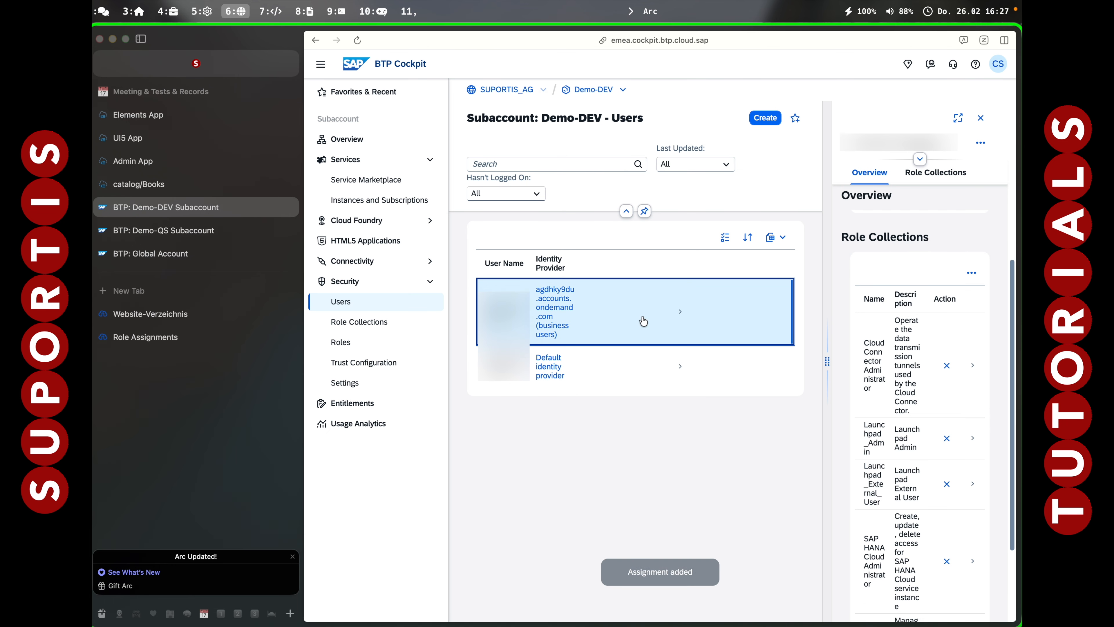
# Also assign the TutorialDemo-User role collection, then return to Work Zone and open a blank tab.
pyautogui.click(972, 272)
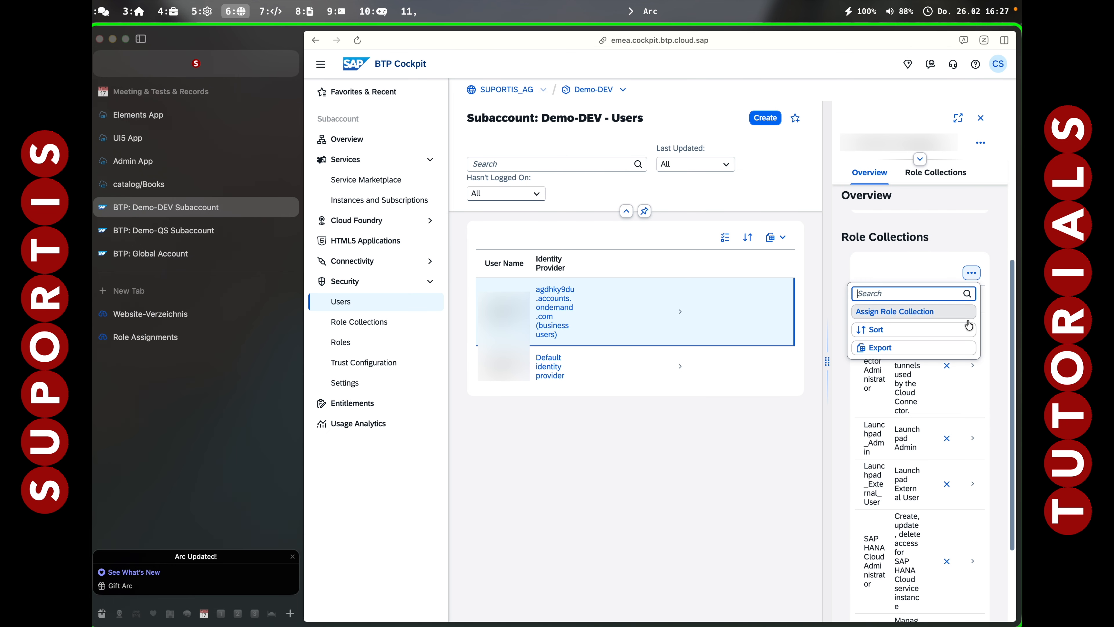
pyautogui.click(893, 312)
pyautogui.scroll(-10, 560, 358)
pyautogui.click(564, 378)
pyautogui.click(890, 436)
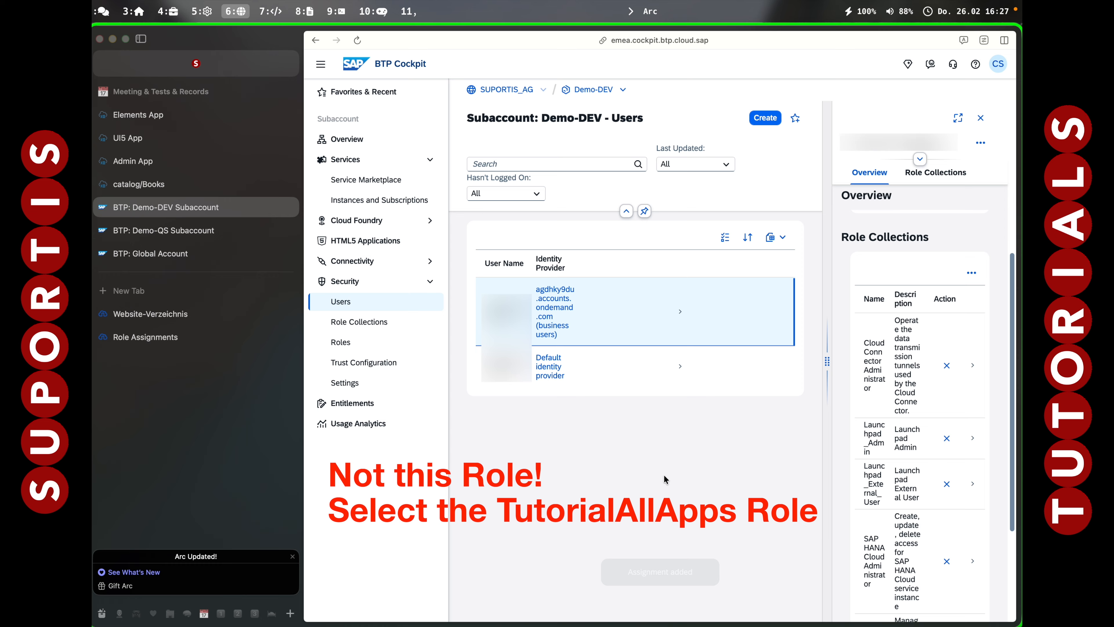
pyautogui.click(169, 313)
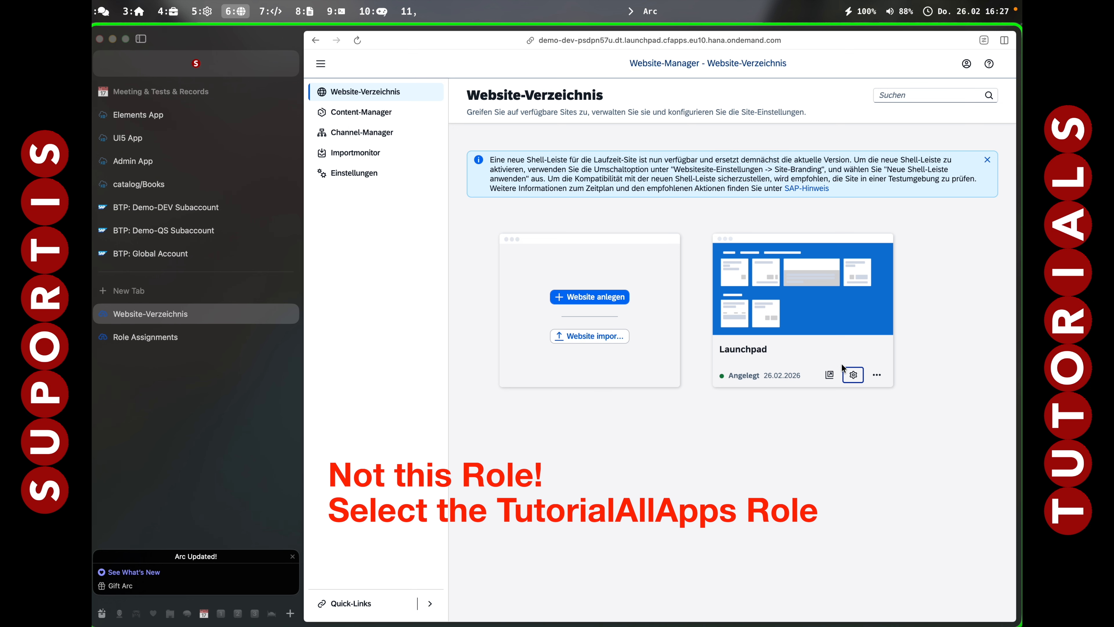
pyautogui.click(829, 374)
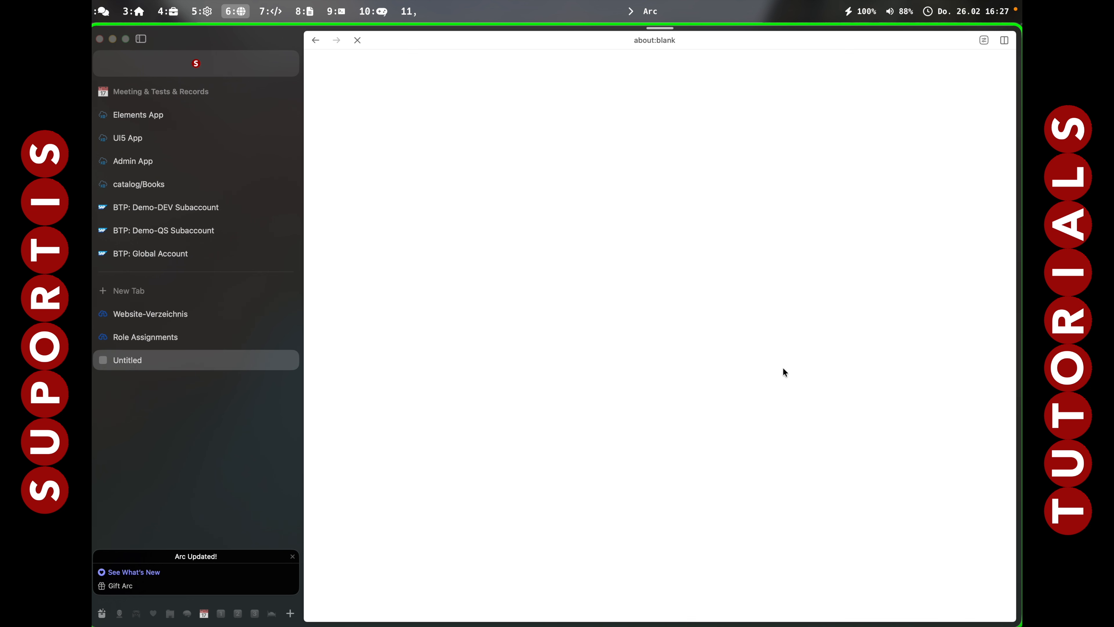